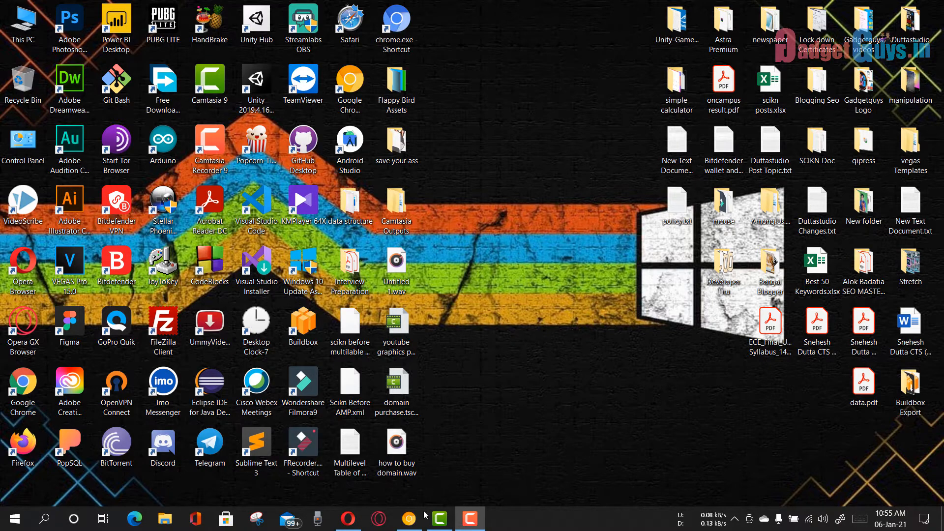
Step: Switch to the Chrome browser and look over the developertiru.me blog's homepage and latest article
click(409, 519)
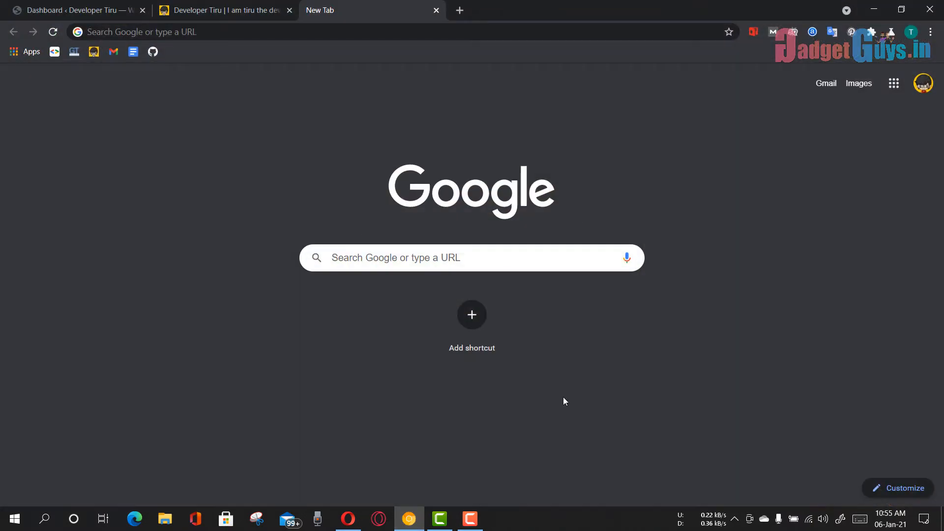
click(875, 9)
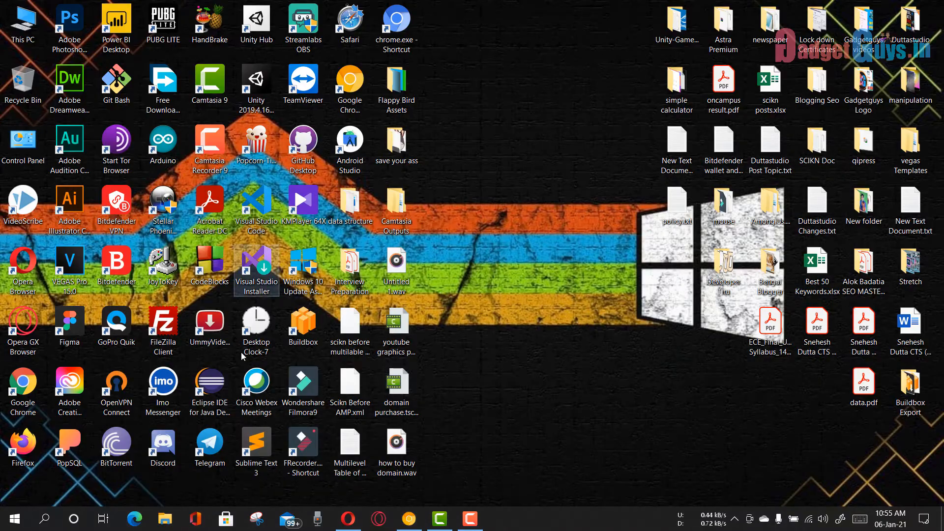
click(418, 521)
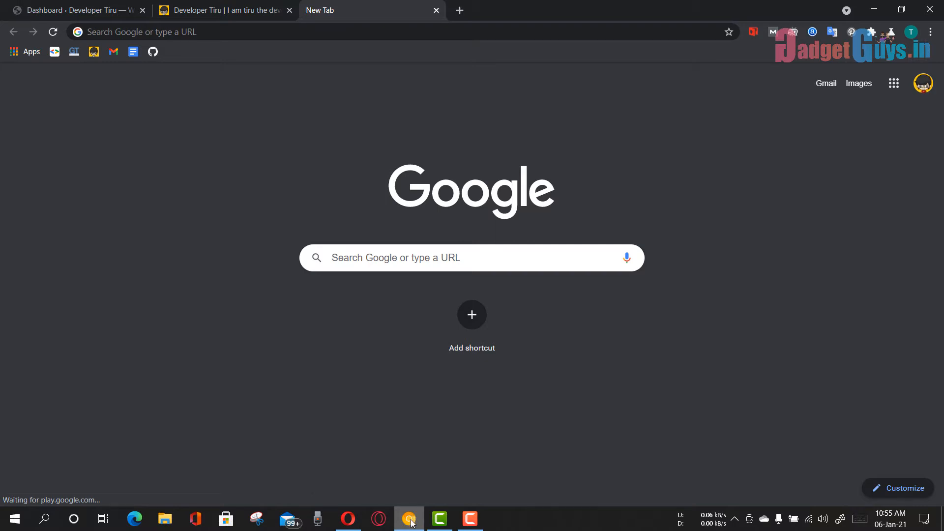
click(208, 6)
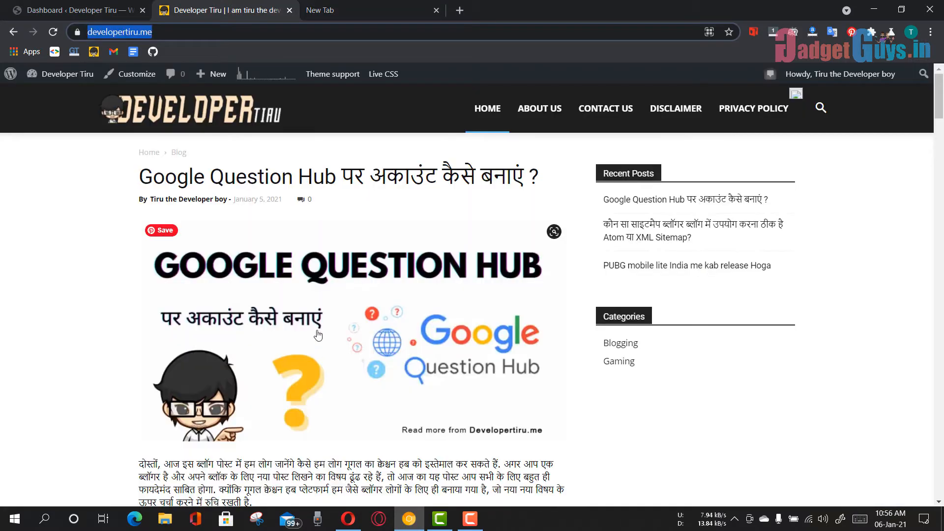
click(55, 110)
scroll(396, 282, down, 5)
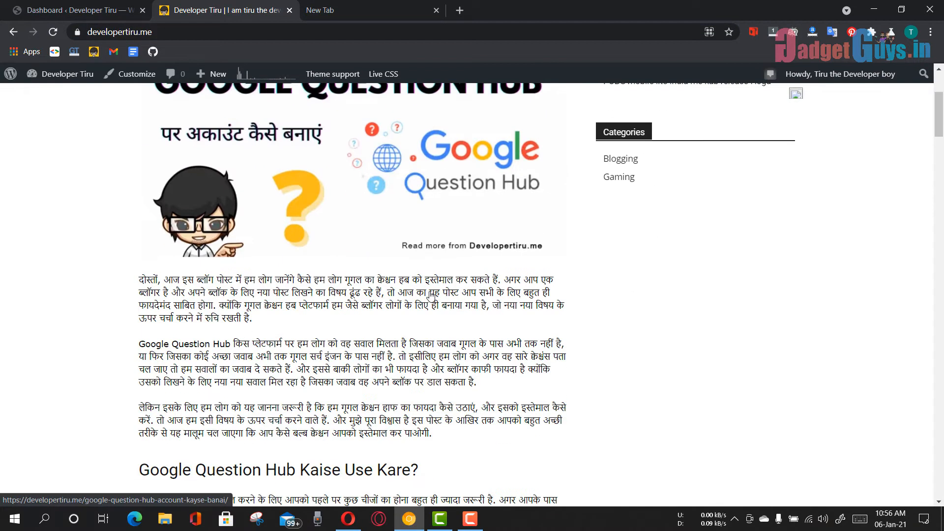
scroll(397, 281, up, 4)
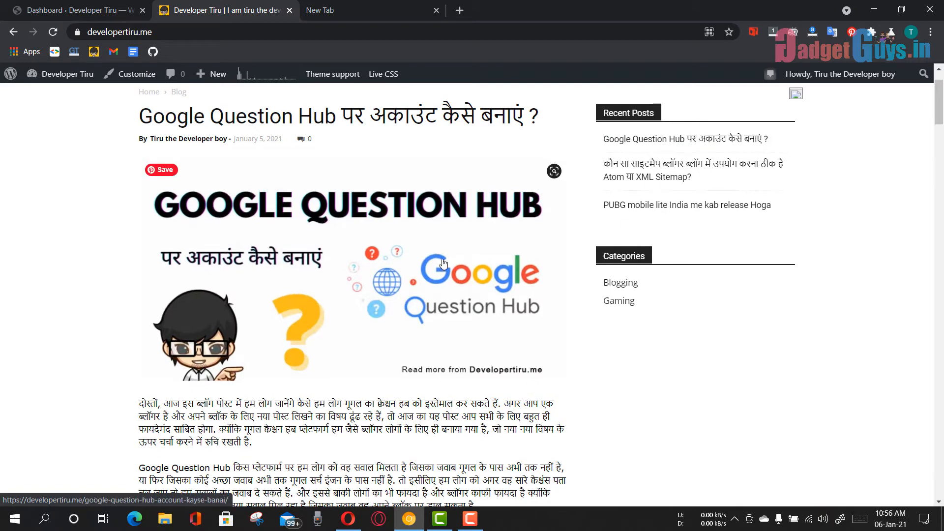
scroll(491, 211, up, 1)
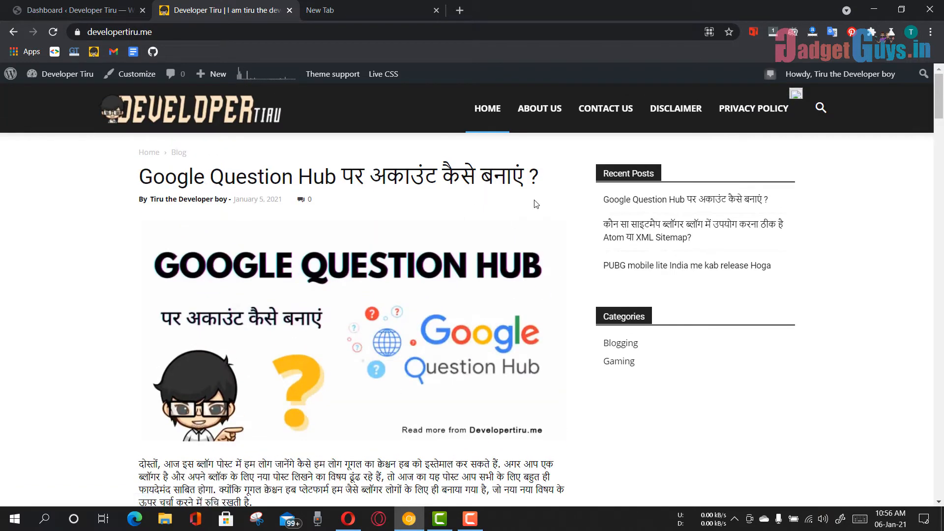
Step: Go to the blog's WordPress admin and review its Dashboard home page
click(78, 5)
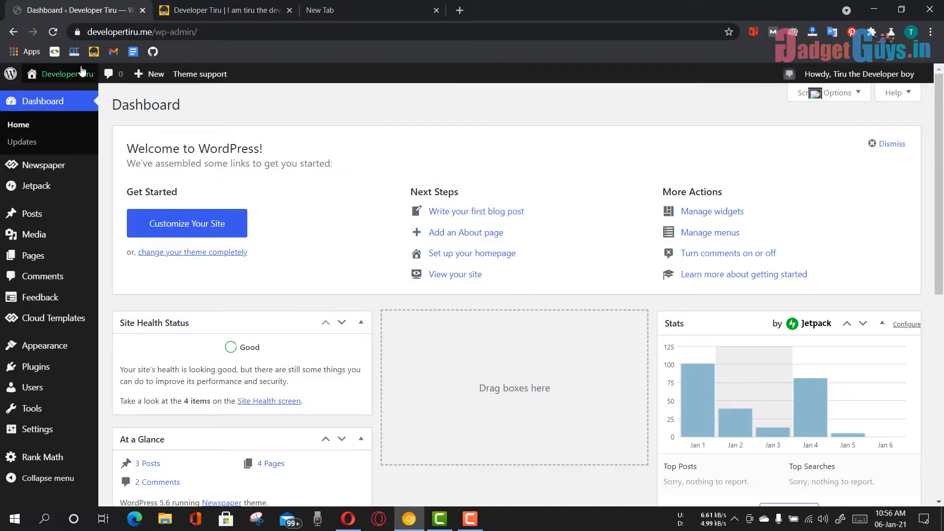
click(27, 124)
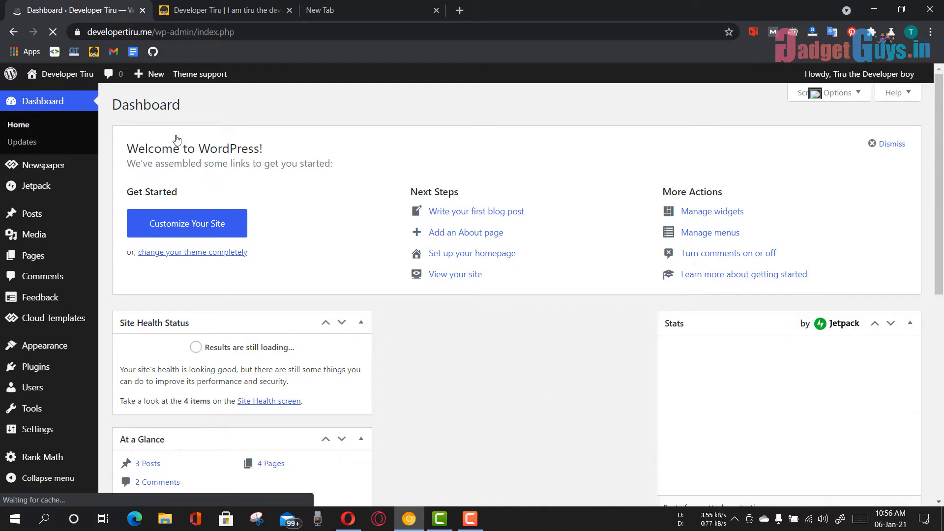
scroll(370, 252, down, 3)
scroll(613, 268, up, 3)
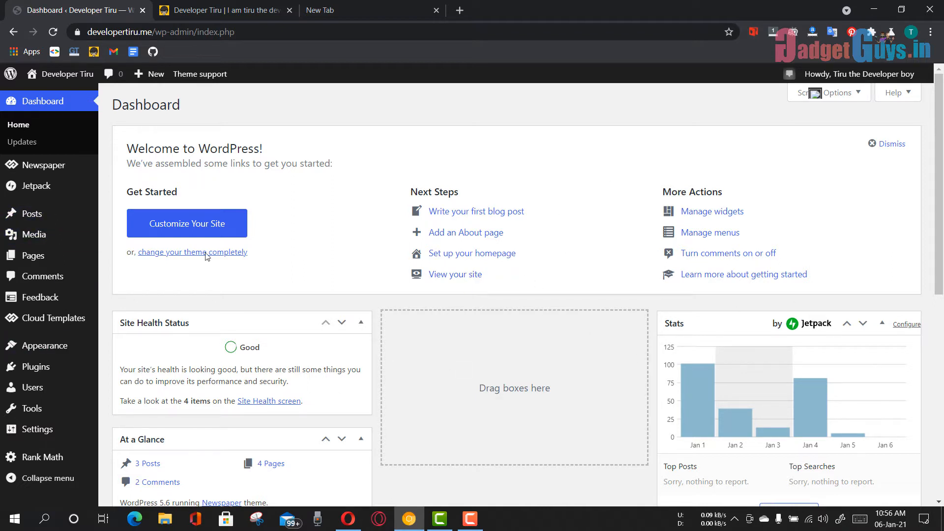
Step: Copy the web address developertiru.me from the blog's homepage
click(224, 10)
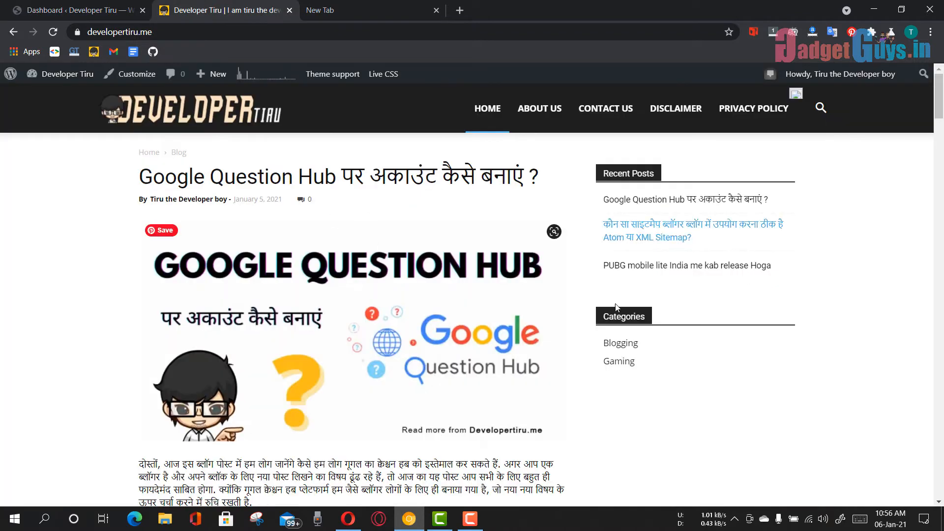
click(235, 32)
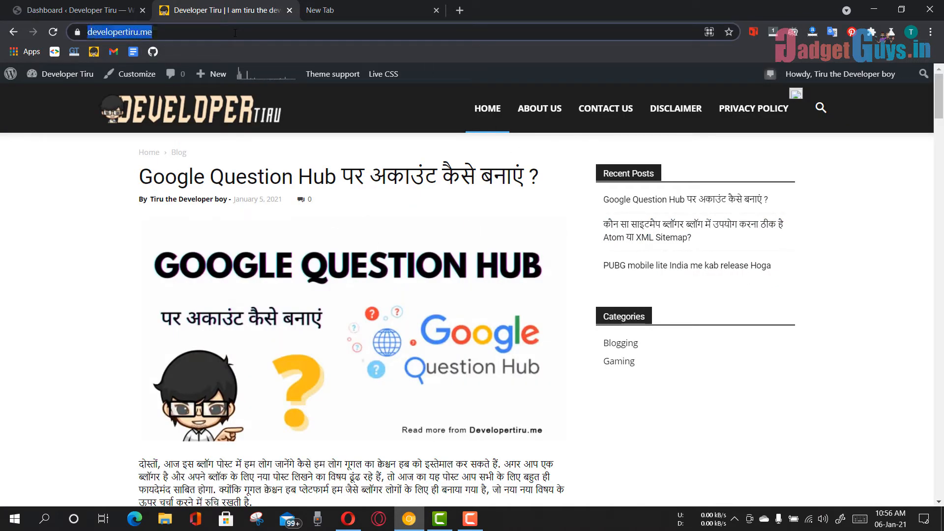
right_click(134, 33)
click(182, 96)
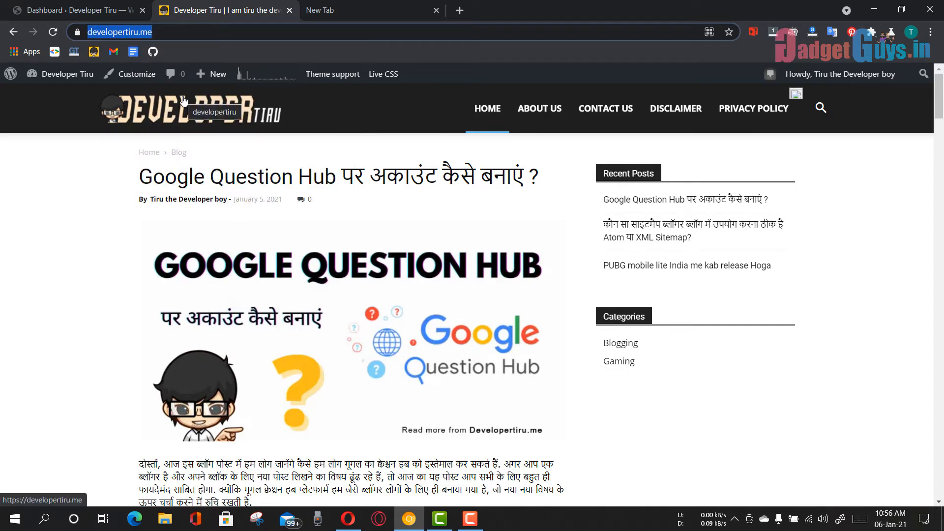
Step: Open the Jetpack dashboard in WordPress and examine the daily view bars in Site Stats
click(102, 12)
scroll(755, 354, down, 2)
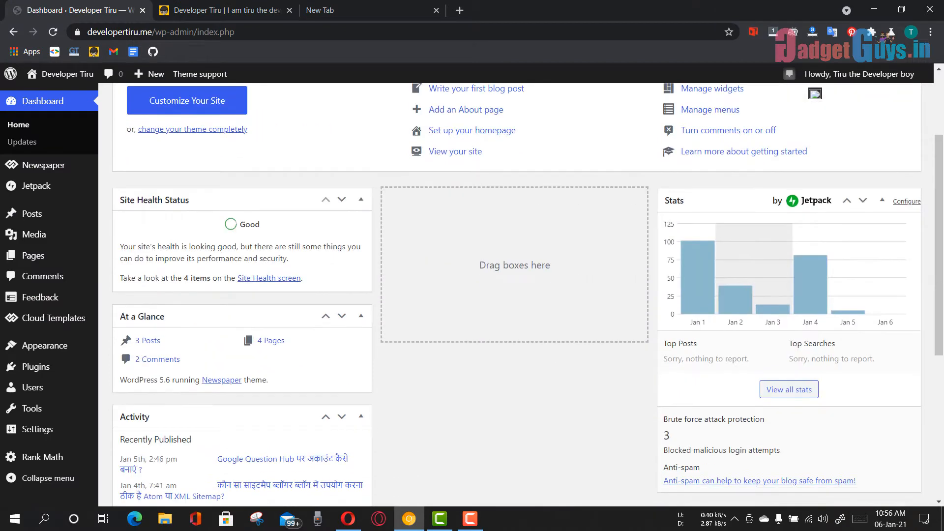
mouse_move(43, 189)
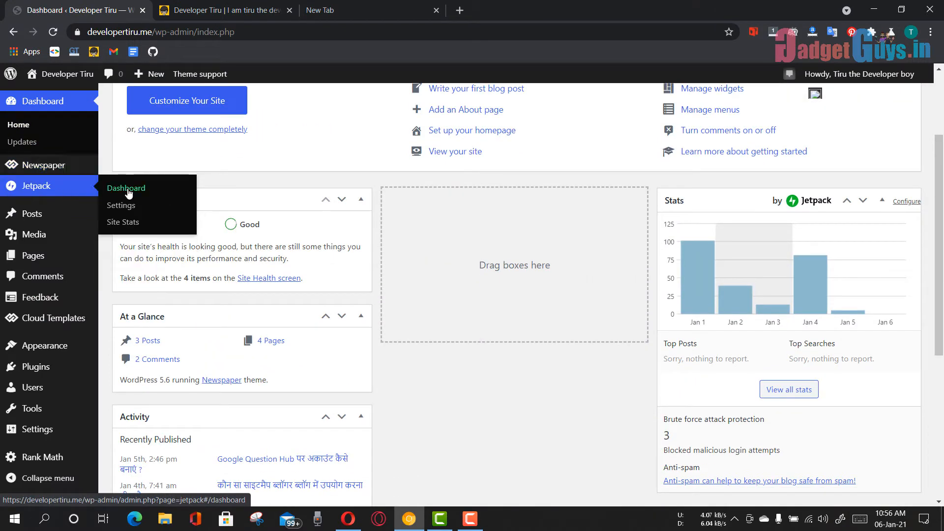
click(117, 188)
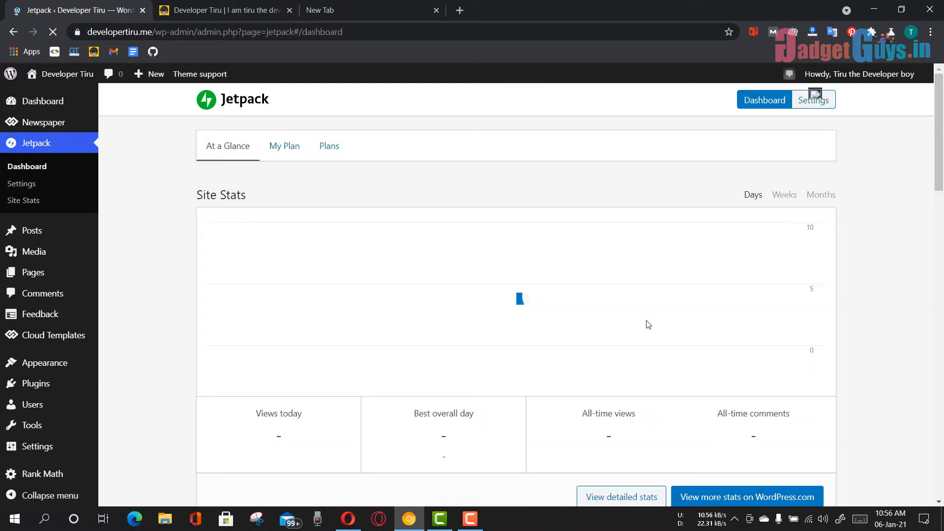
scroll(648, 324, down, 2)
scroll(648, 325, up, 2)
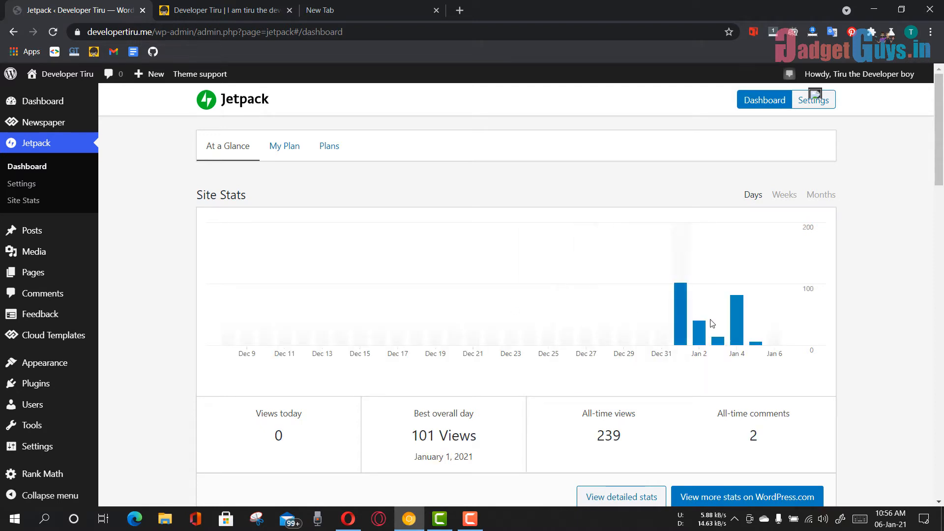
mouse_move(679, 343)
mouse_move(749, 348)
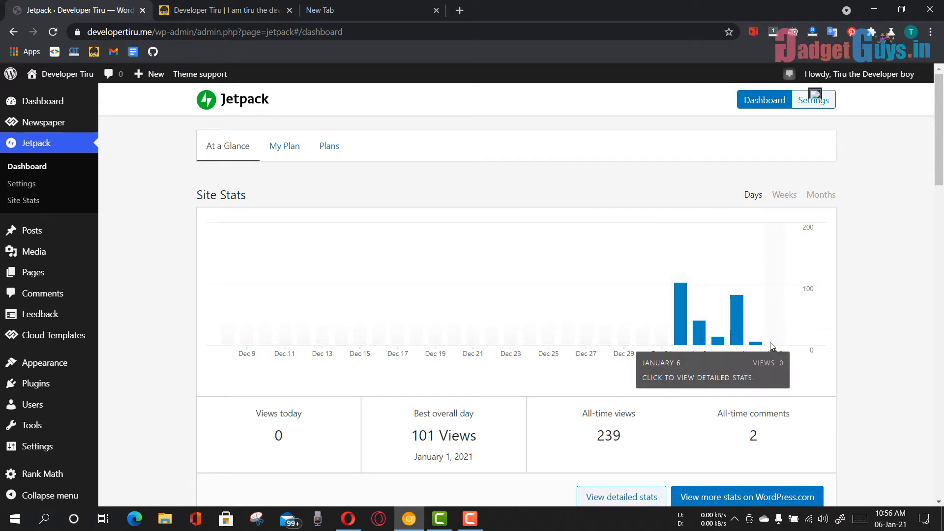
mouse_move(780, 327)
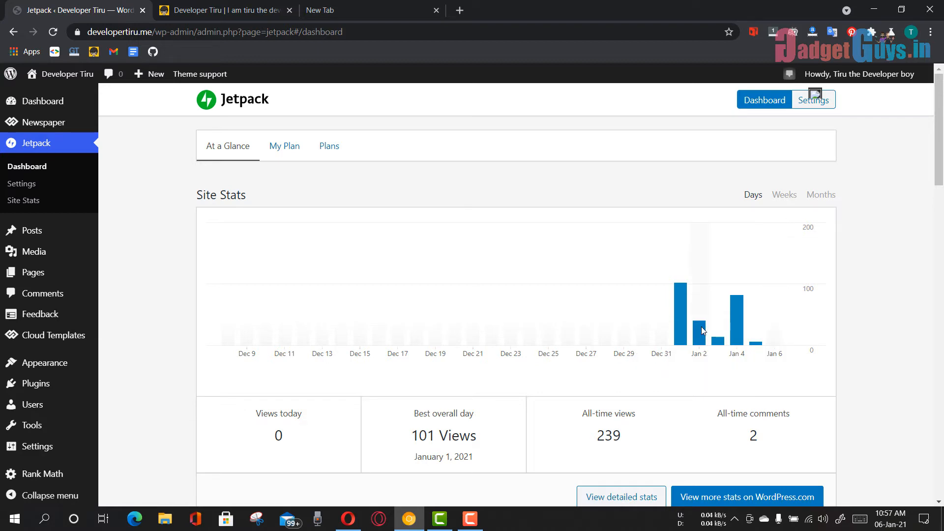
Step: Search Google for "google search console" from the empty new page
key(ctrl+Tab)
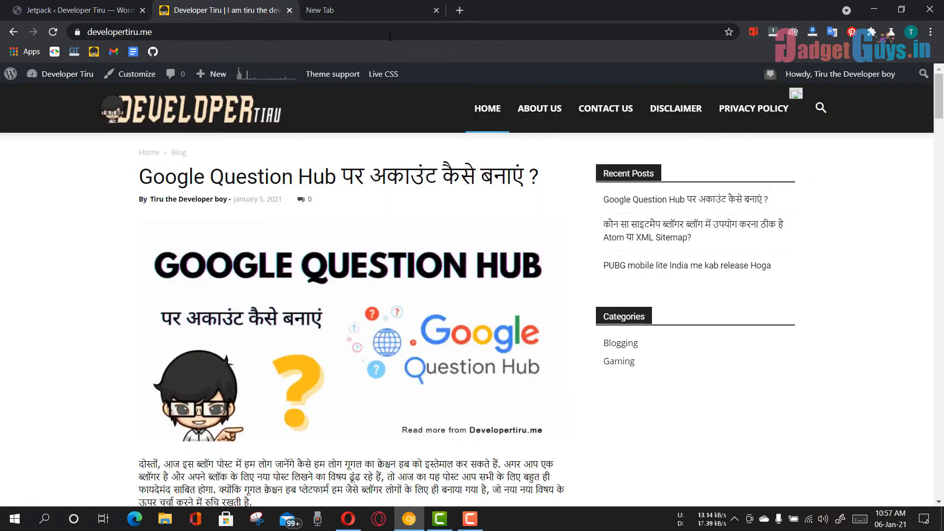
key(ctrl+Tab)
click(379, 256)
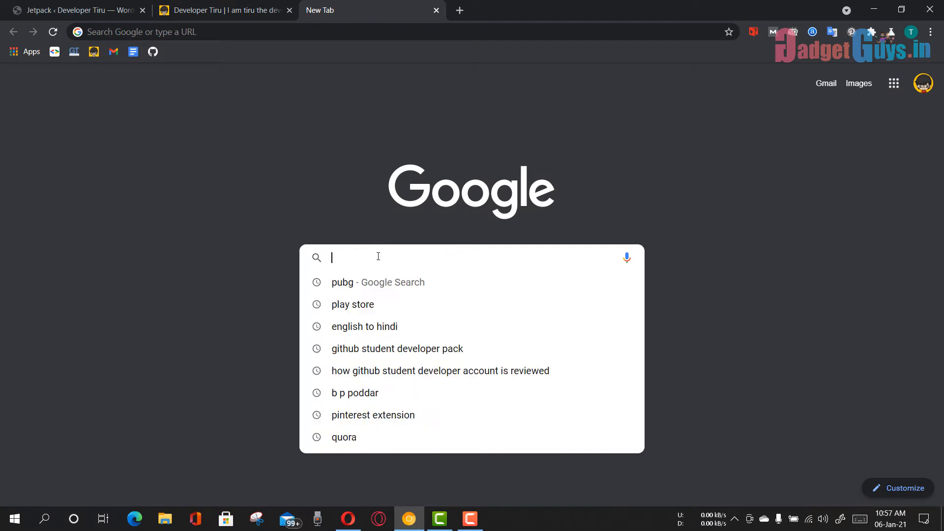
text(g)
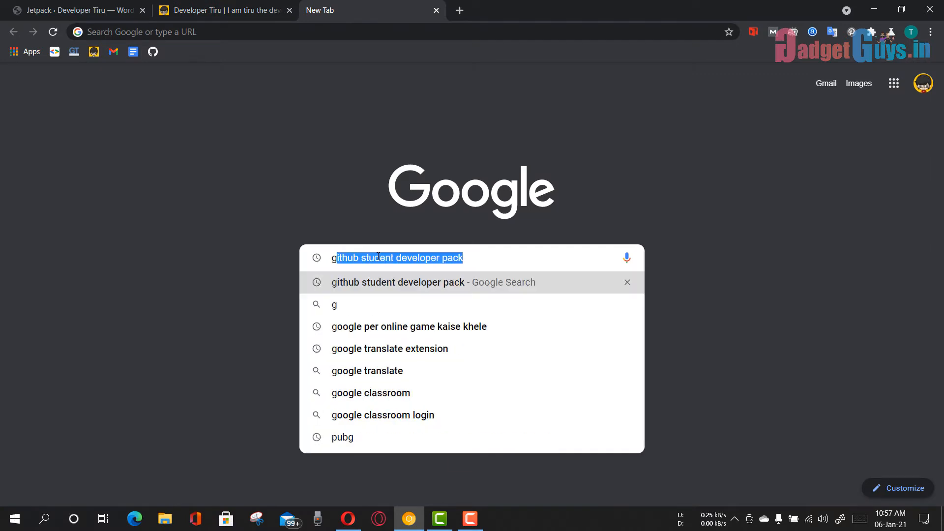
text(oogle e)
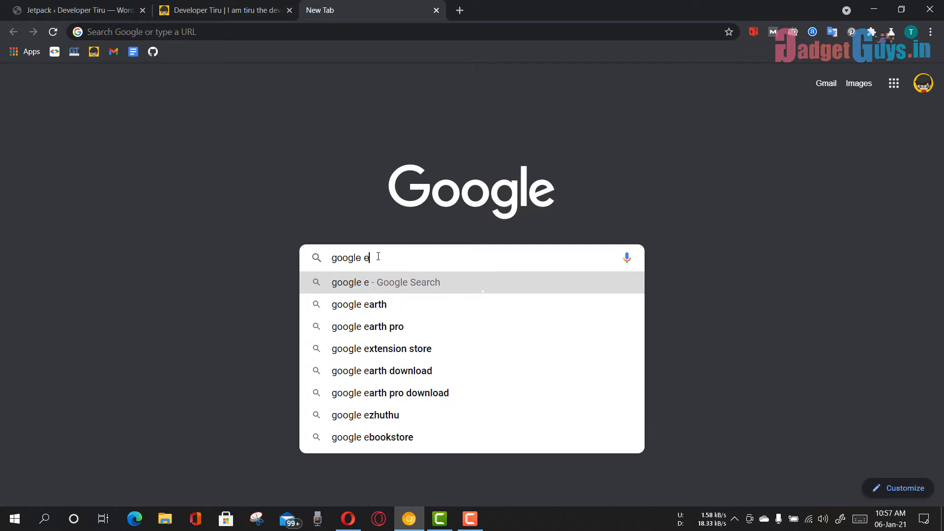
key(BackSpace)
text(sear)
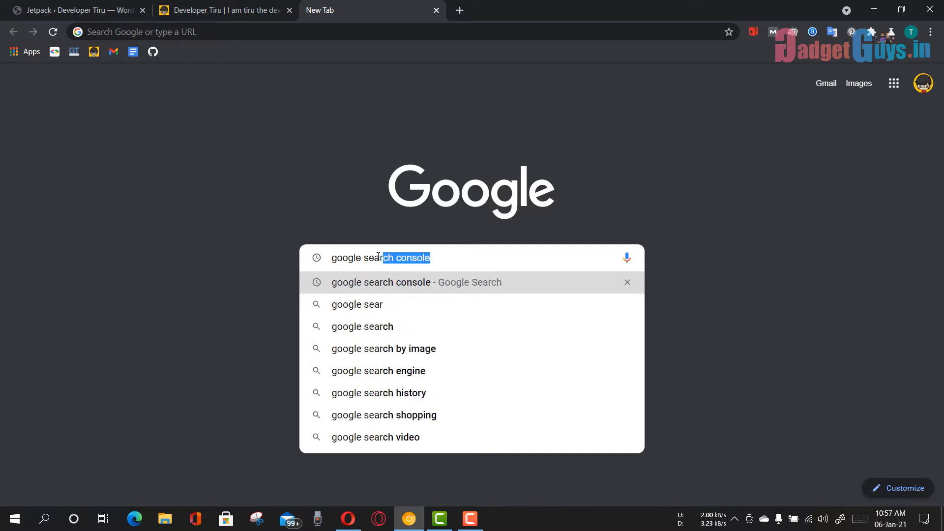
click(391, 291)
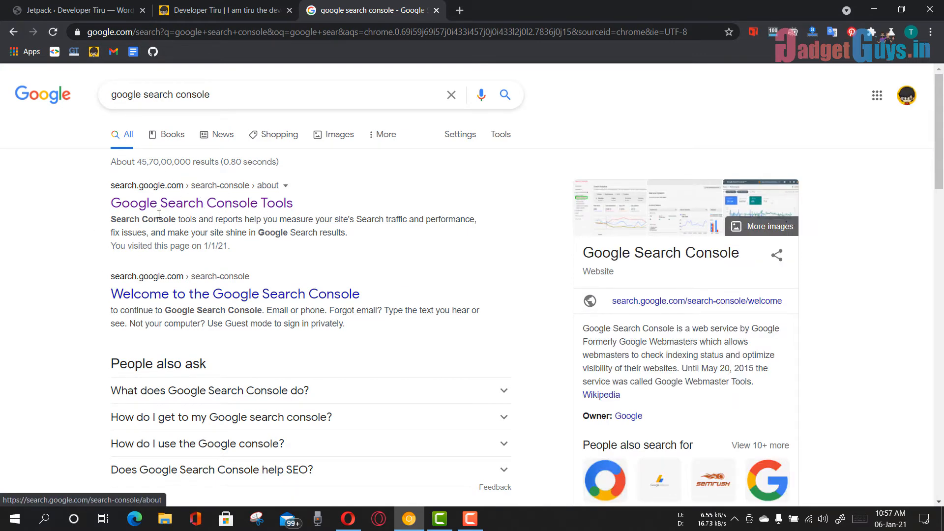
Step: Open the Google Search Console Tools result and start Search Console to reach the property type selection
click(246, 206)
click(285, 209)
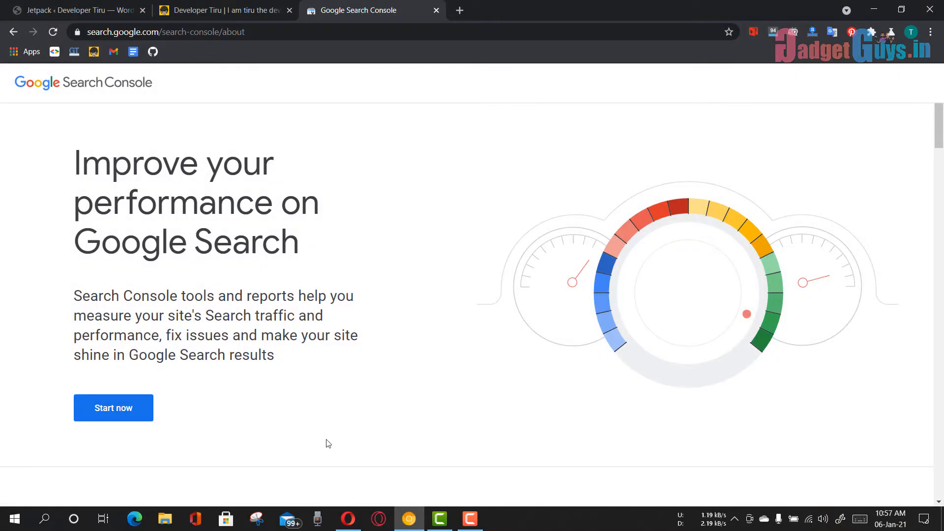
click(142, 407)
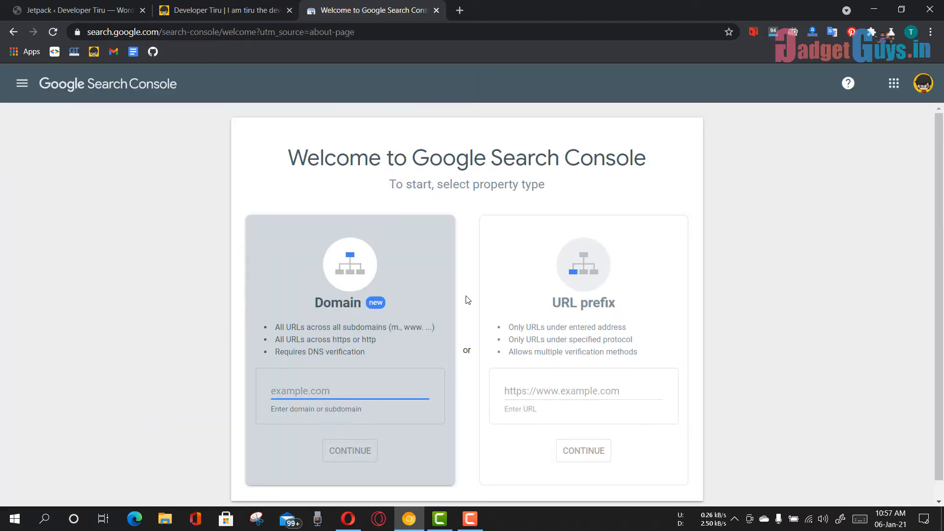
Step: Compare the Domain and URL prefix property types and activate the URL prefix address field, checking the blog's homepage
click(571, 268)
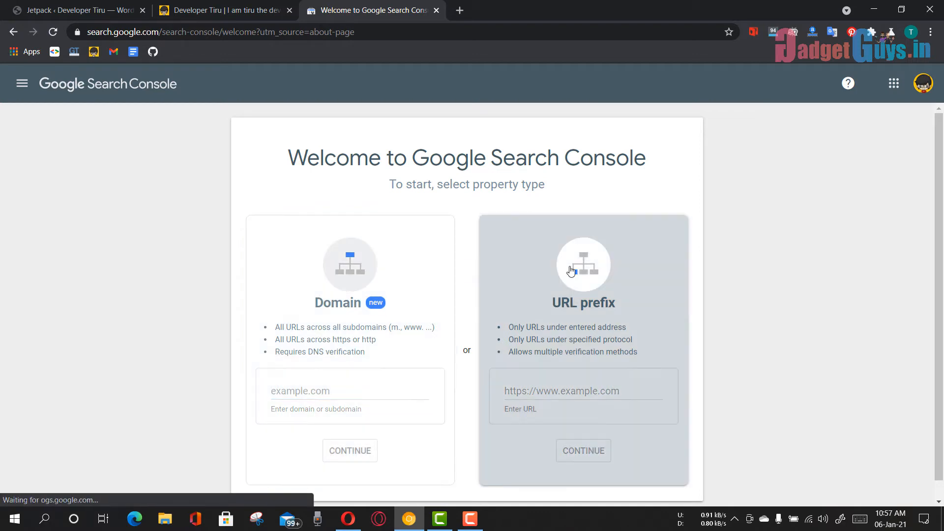
click(415, 261)
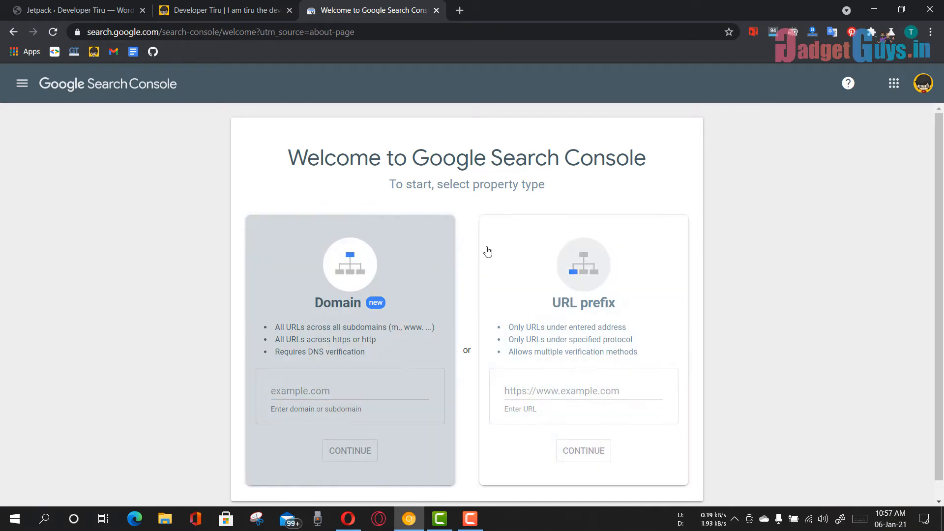
click(555, 251)
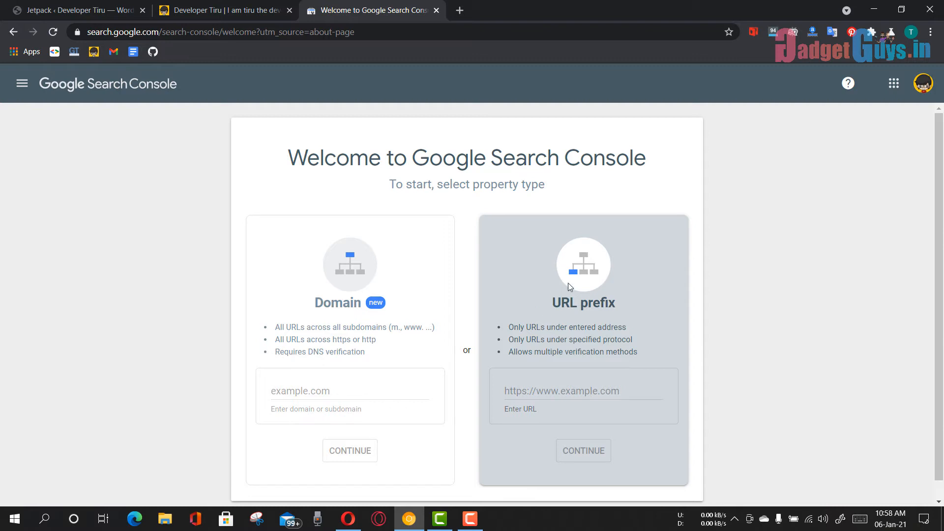
click(571, 390)
click(209, 7)
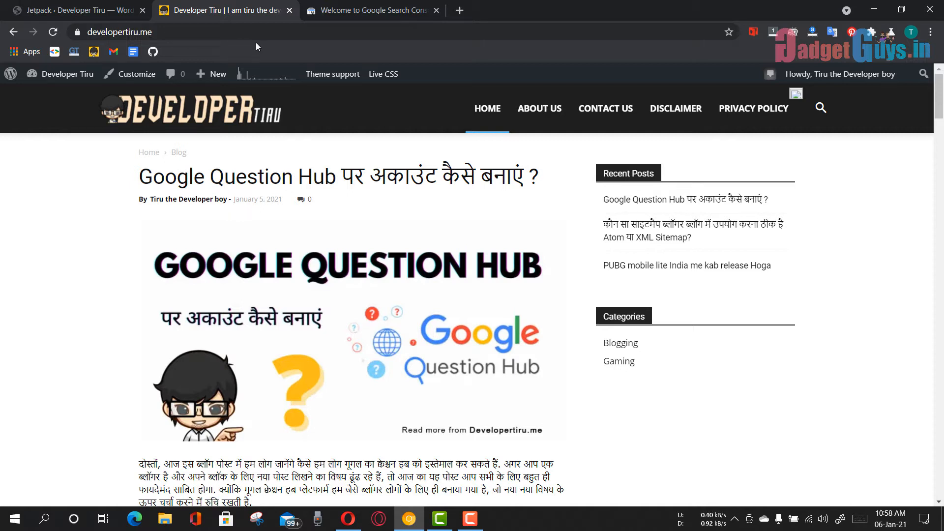
click(381, 10)
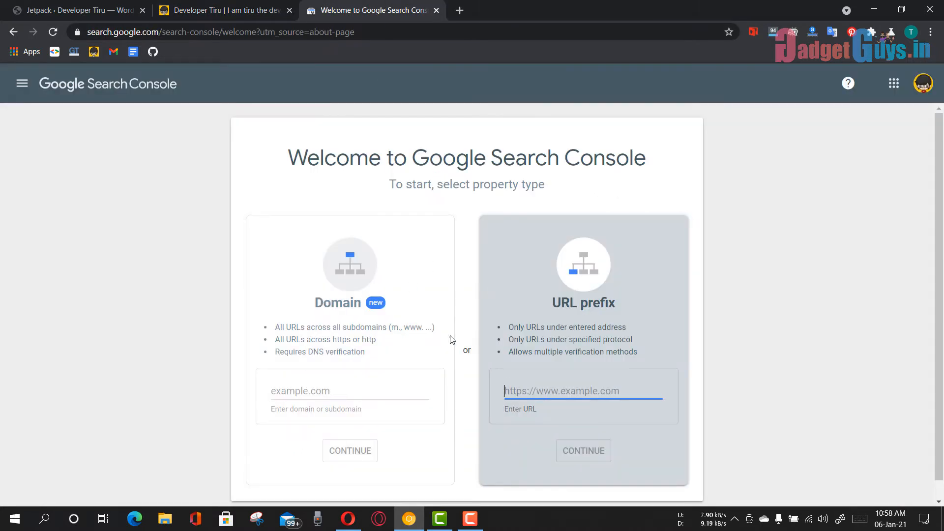
Step: Select the Domain property type and examine its listed features, highlighting the line about https or http URLs
click(327, 303)
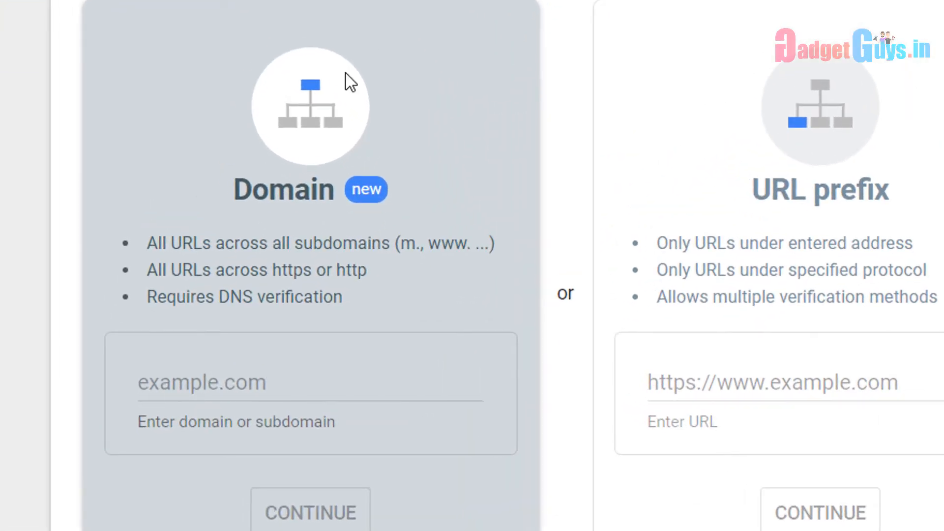
drag(379, 273, 234, 273)
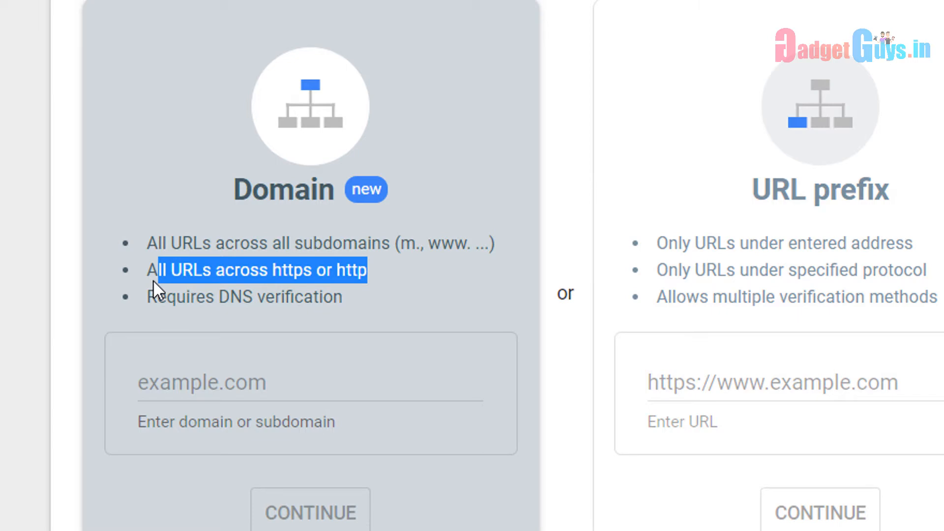
click(150, 189)
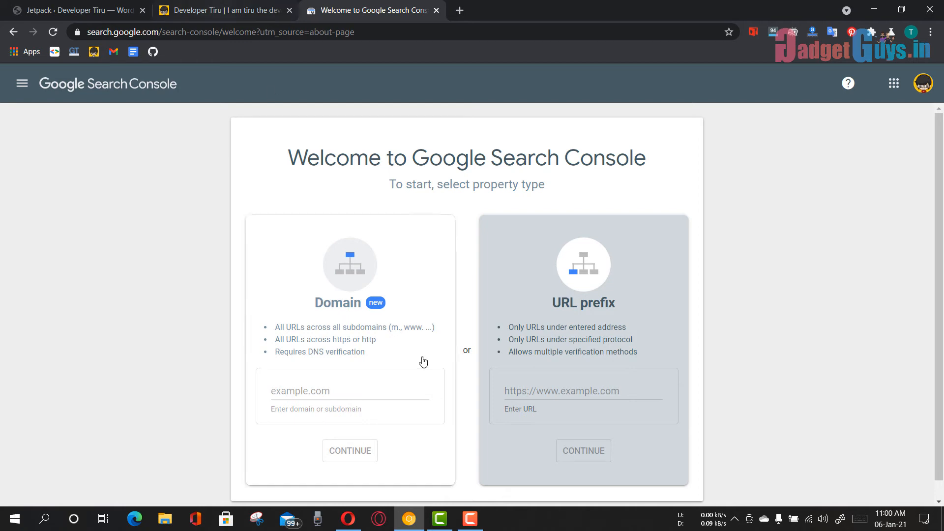
Step: Try to paste the blog's address into the URL prefix property field
click(527, 393)
right_click(529, 392)
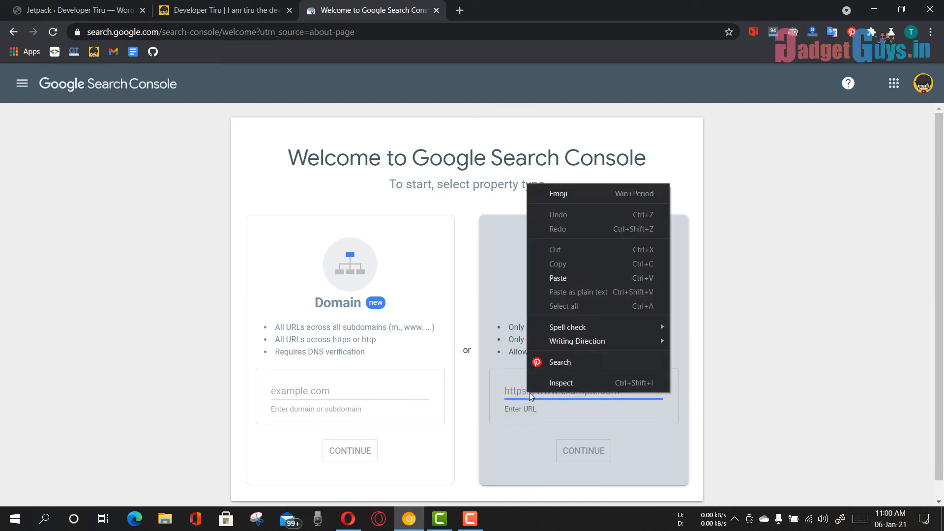
click(571, 278)
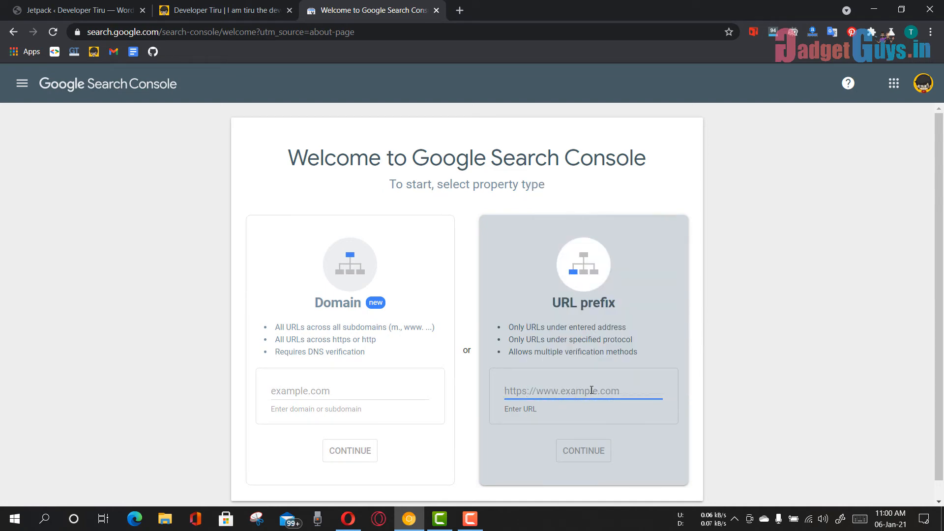
click(203, 6)
click(144, 35)
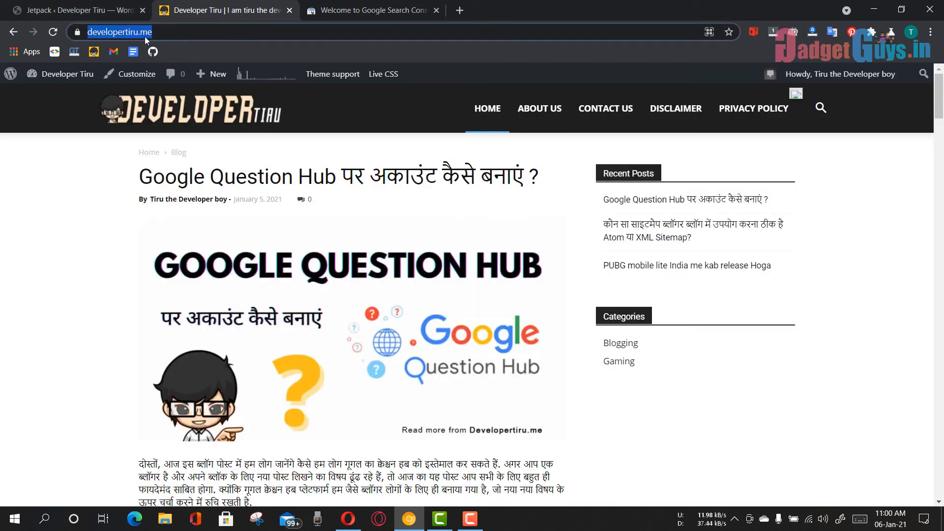
right_click(145, 36)
click(183, 103)
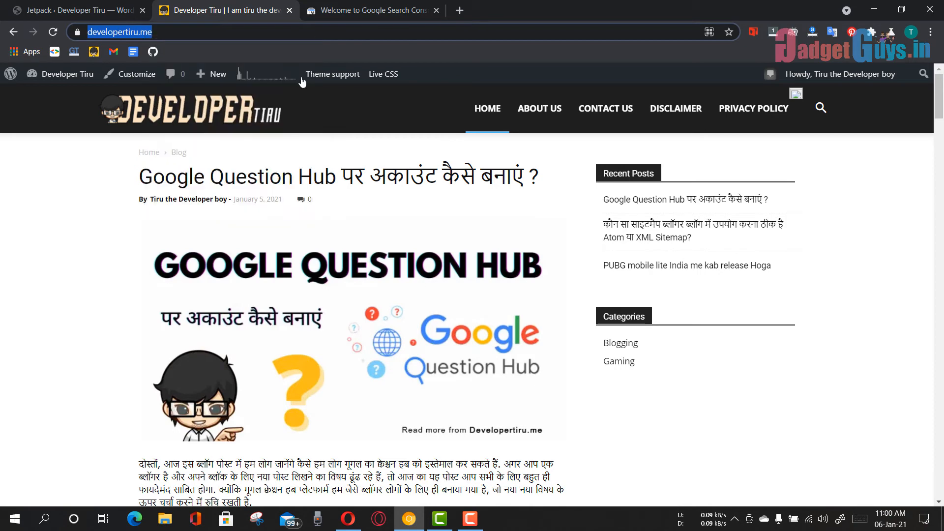
click(373, 10)
right_click(538, 392)
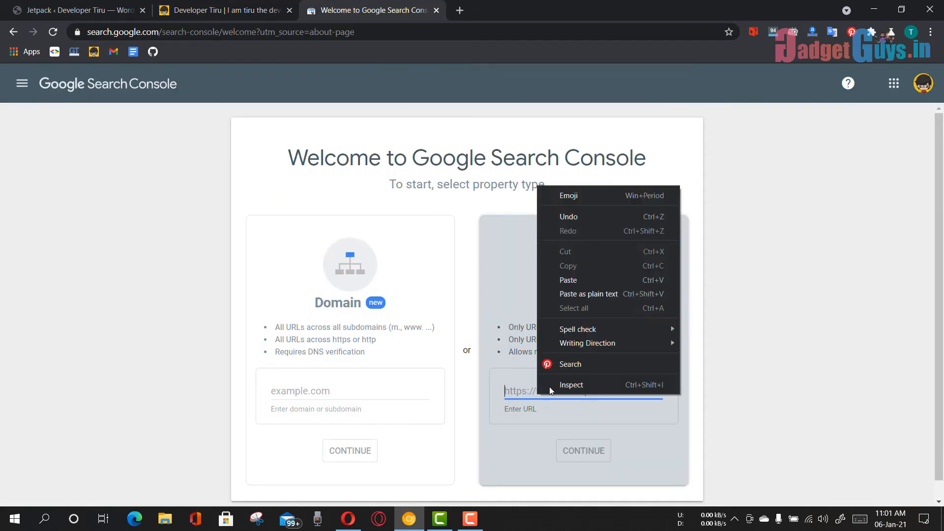
click(579, 291)
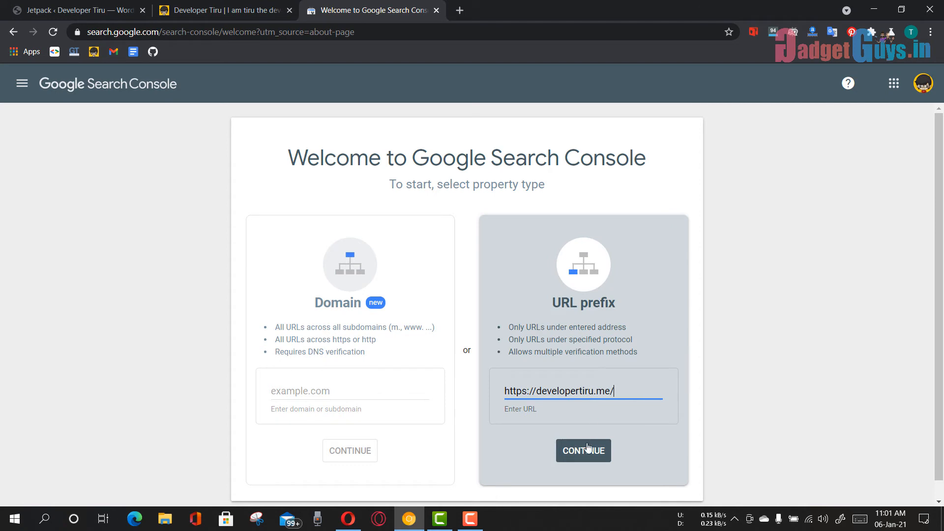
click(584, 452)
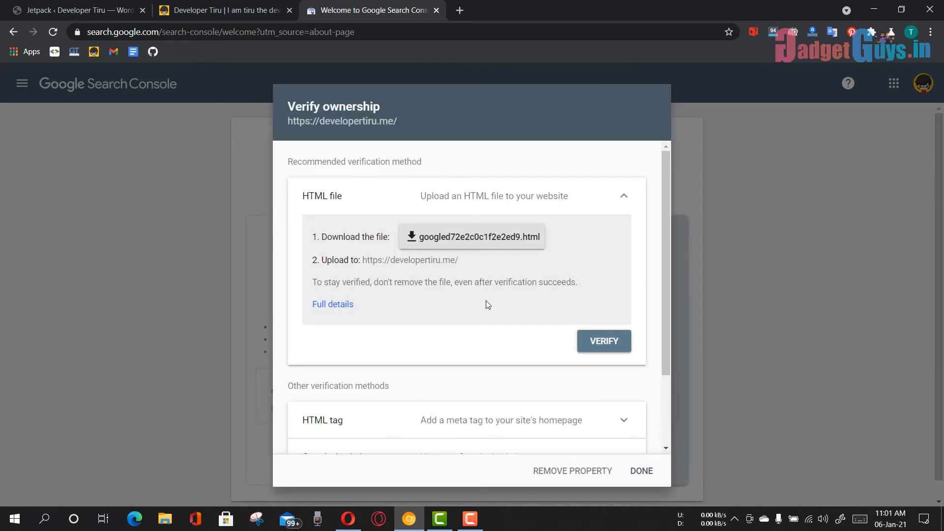
Step: Review the available ownership verification methods and copy the meta tag offered by the HTML tag method
scroll(496, 380, down, 2)
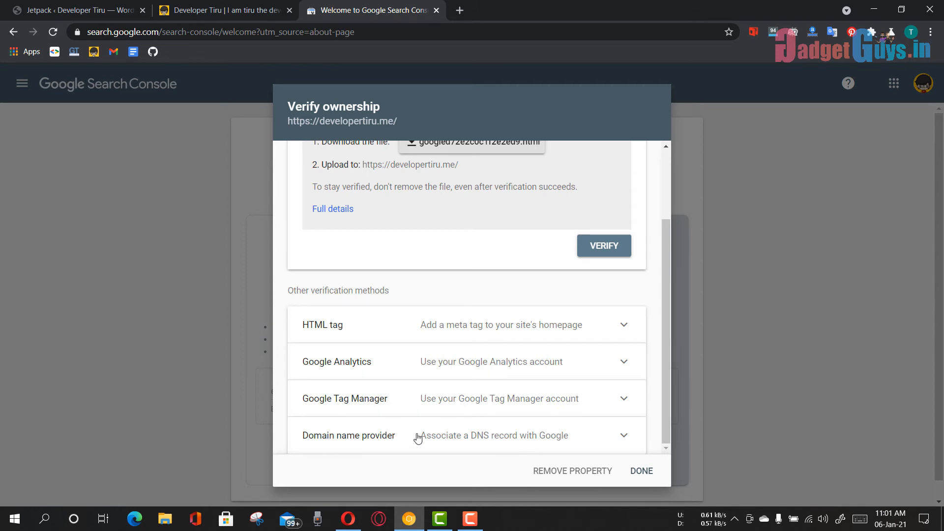
scroll(412, 361, up, 1)
scroll(411, 362, up, 1)
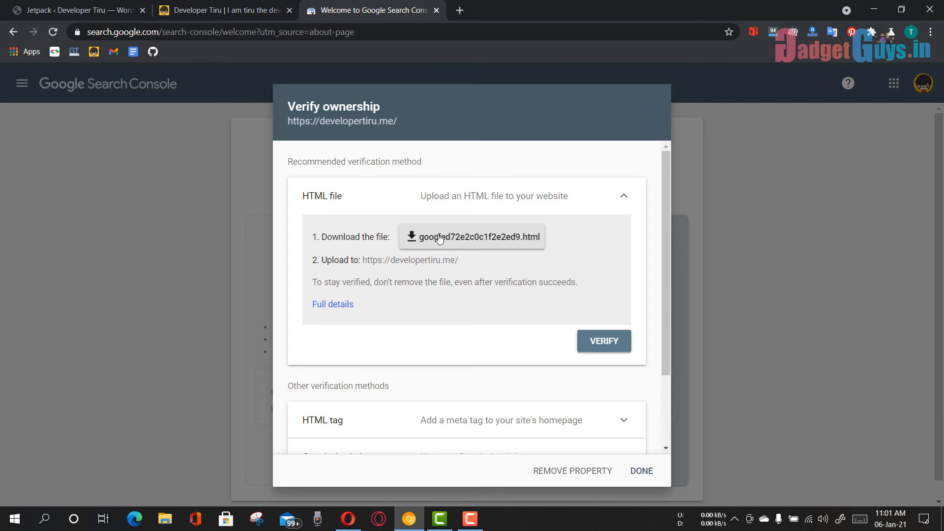
scroll(439, 239, down, 2)
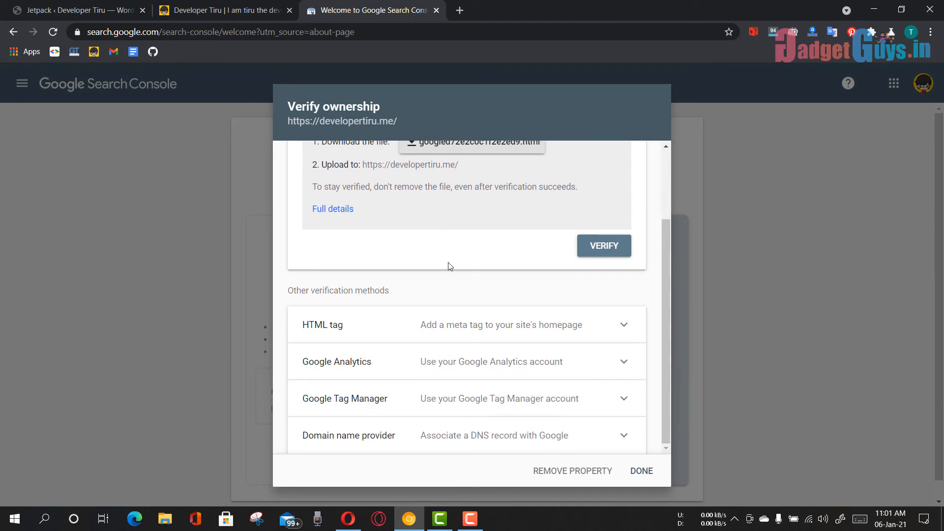
click(473, 326)
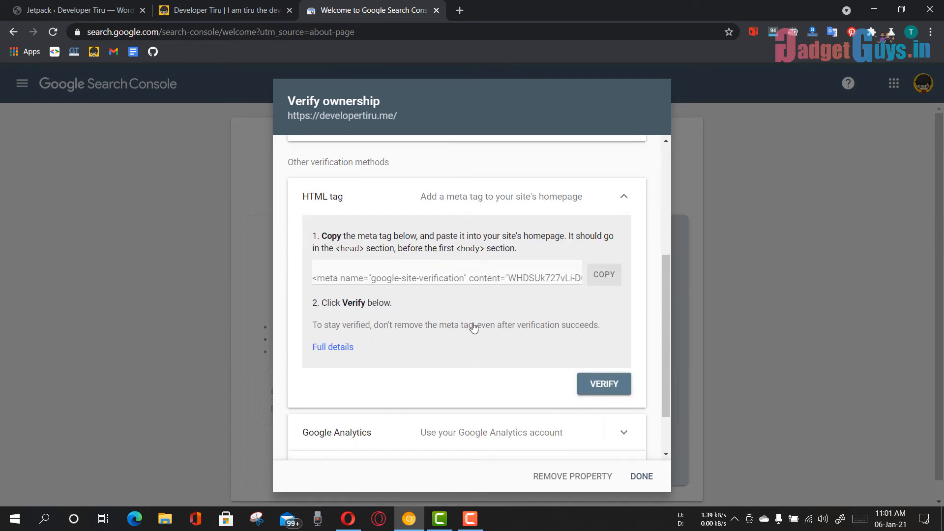
click(606, 277)
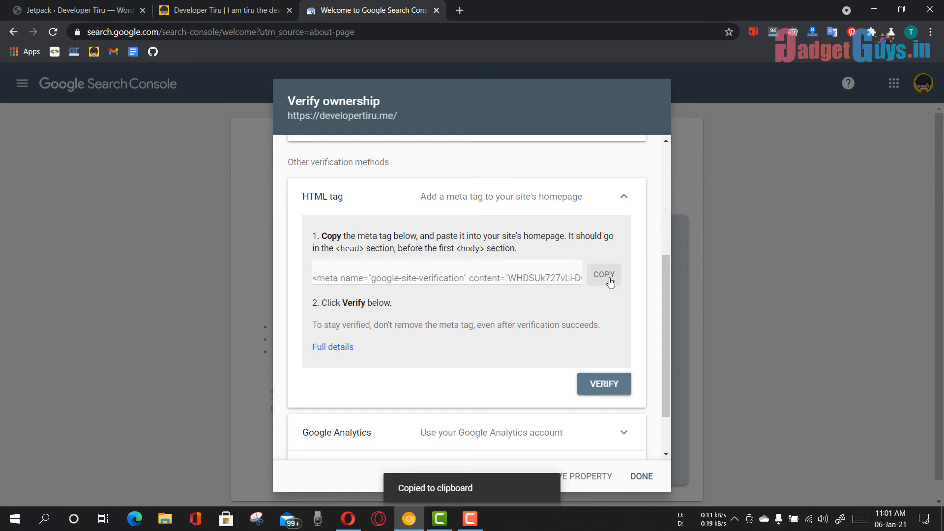
Step: Switch to the WordPress dashboard and open the Newspaper theme's header.php file in the Theme Editor
click(95, 5)
scroll(79, 305, down, 3)
mouse_move(53, 385)
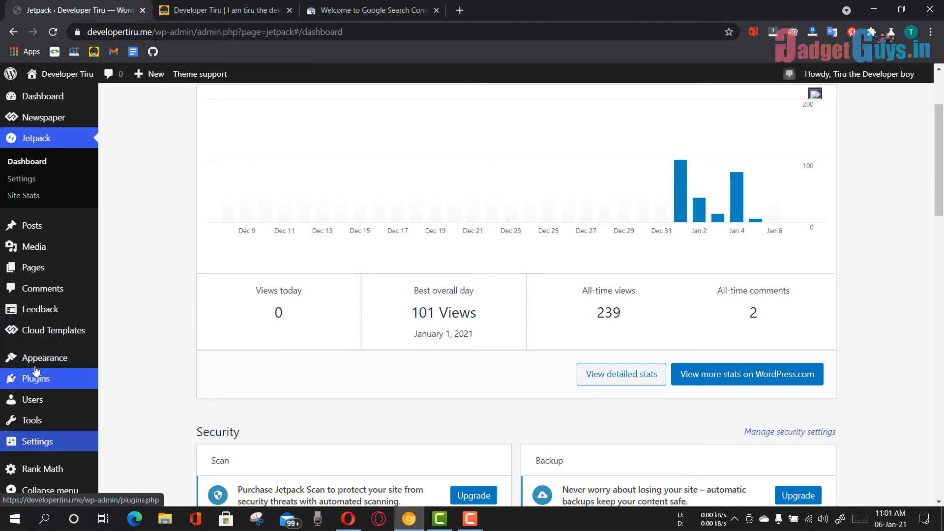
mouse_move(36, 363)
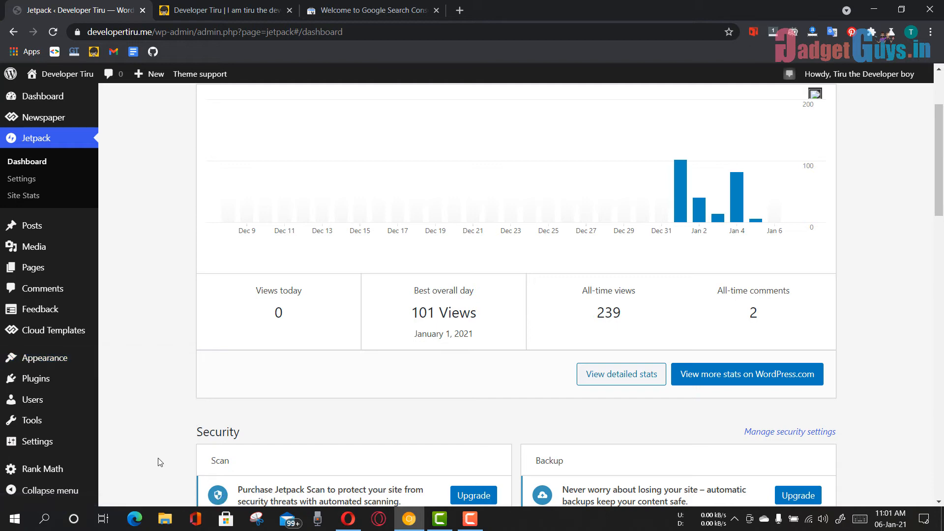
mouse_move(73, 368)
click(124, 463)
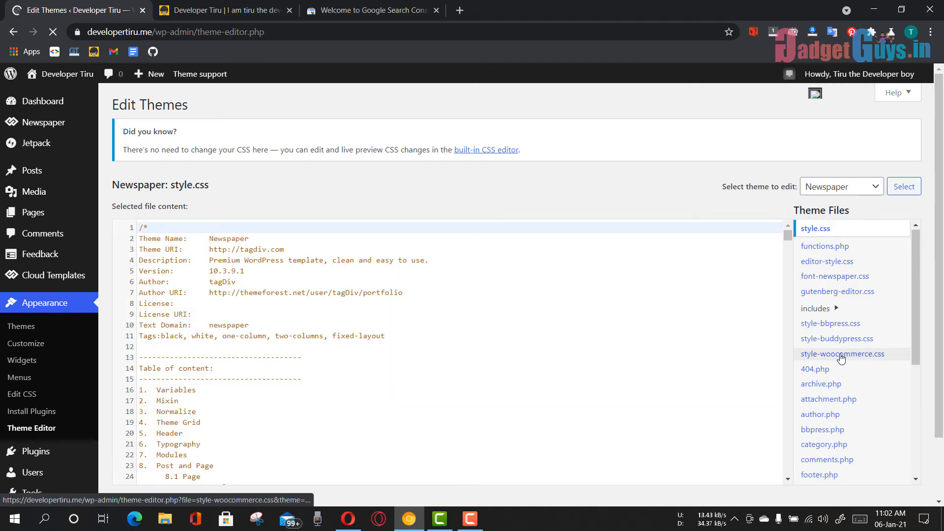
scroll(833, 374, down, 3)
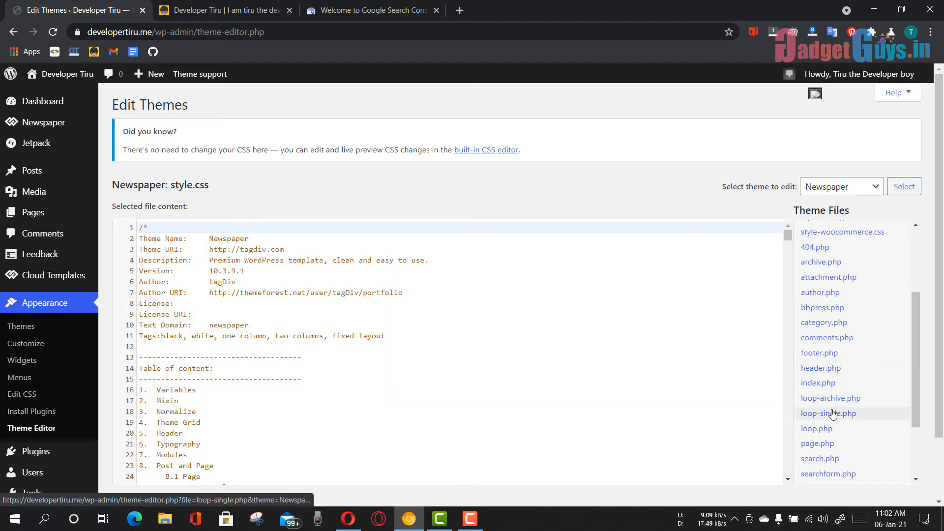
click(833, 370)
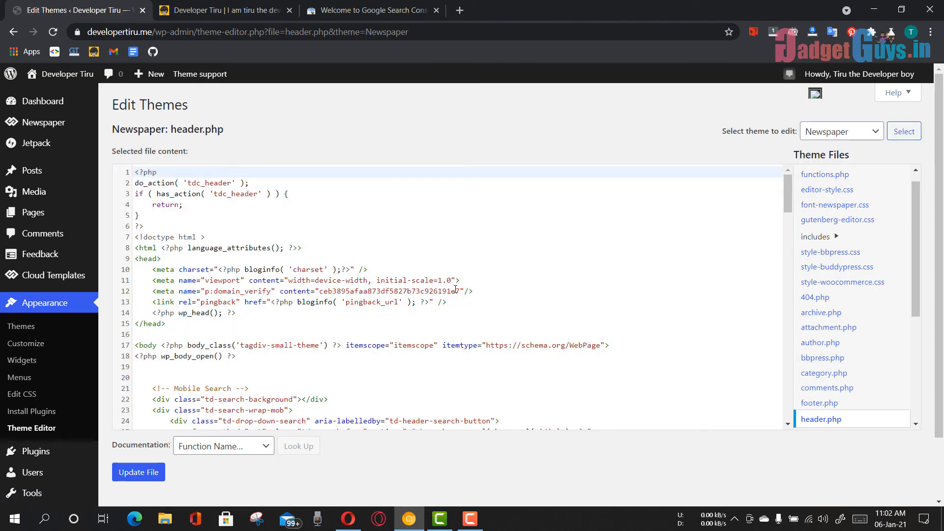
Step: Paste the google-site-verification meta tag on a new line below the p:domain_verify tag in header.php and update the file
click(483, 289)
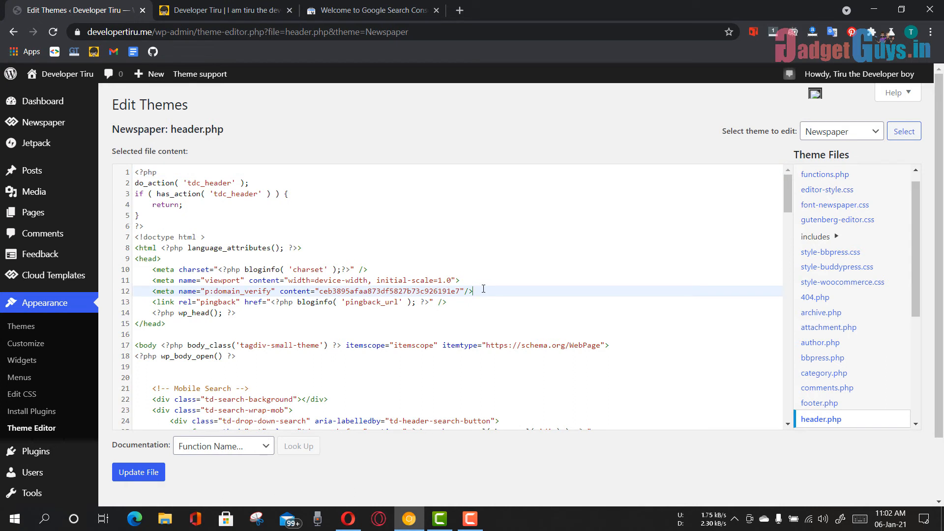
key(Return)
key(ctrl+v)
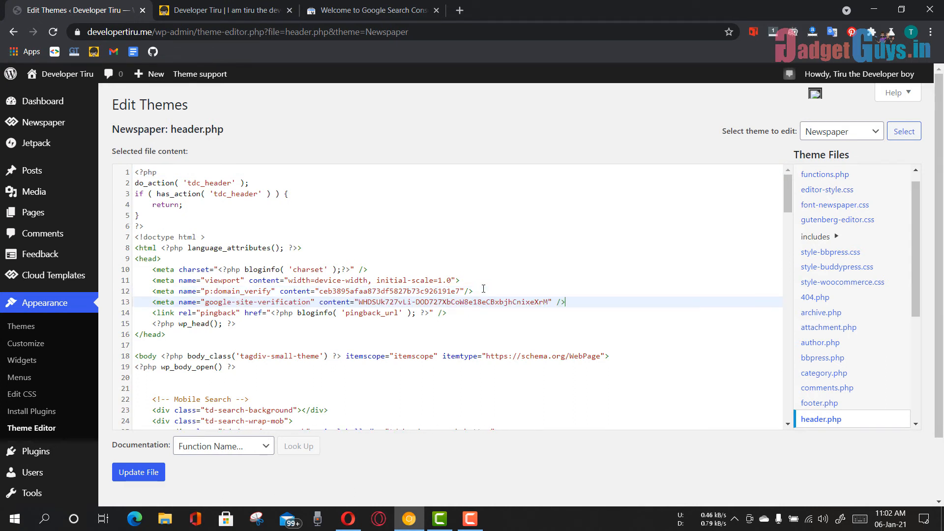
click(156, 475)
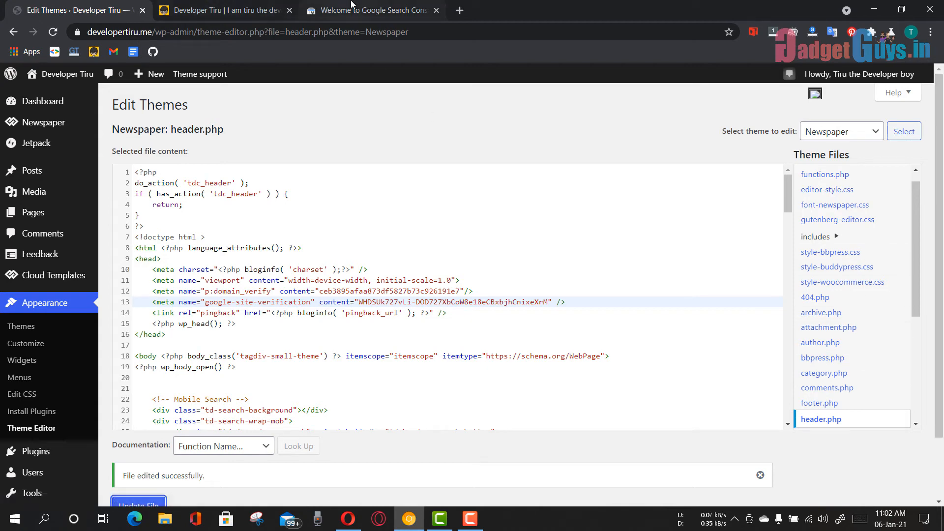
Step: Return to Search Console, look at the Google Analytics method's requirements, and try to verify ownership with the HTML tag method
click(369, 11)
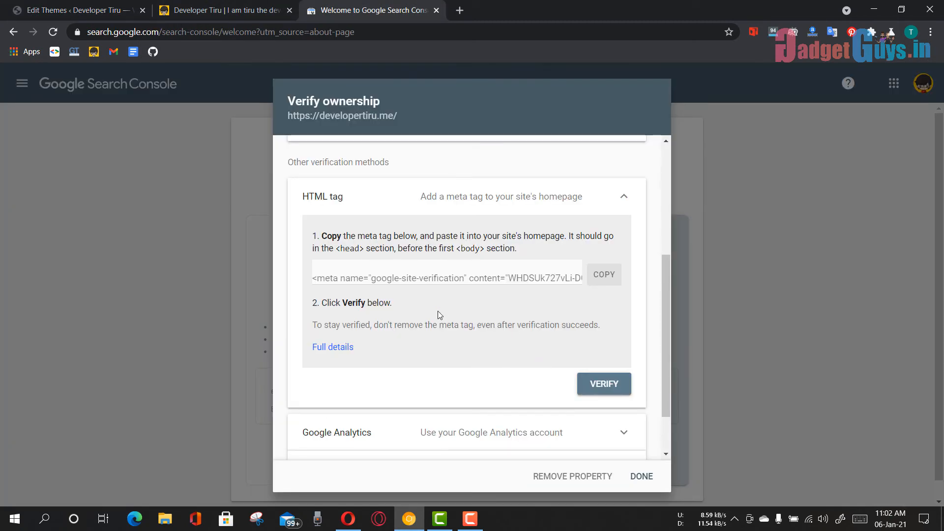
scroll(438, 311, down, 2)
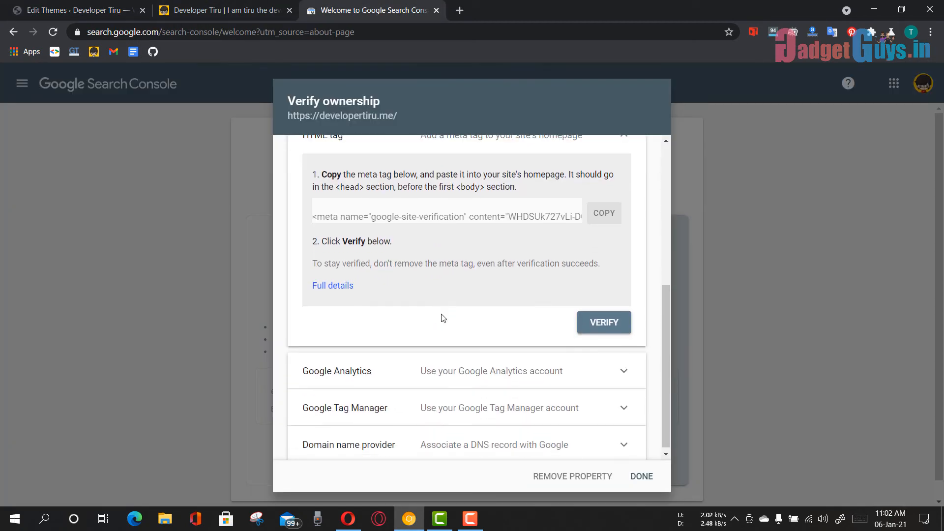
click(438, 370)
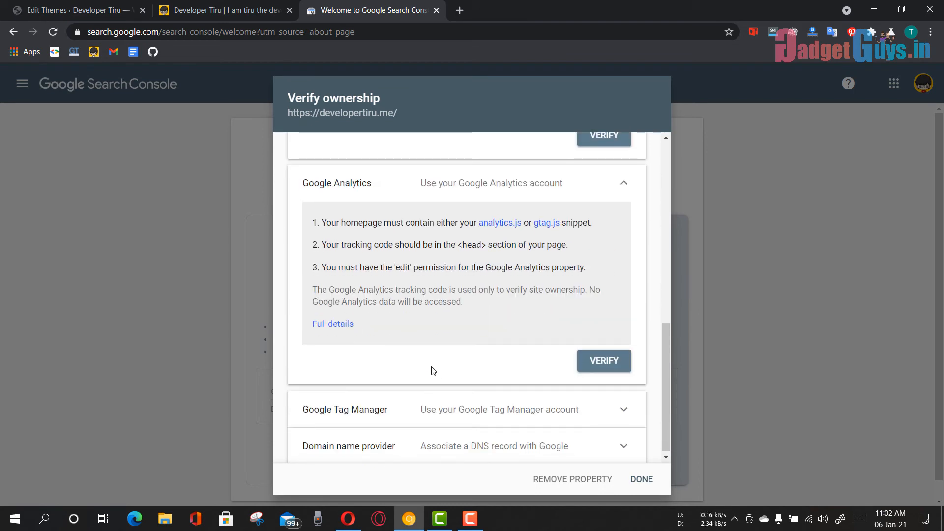
scroll(440, 320, up, 4)
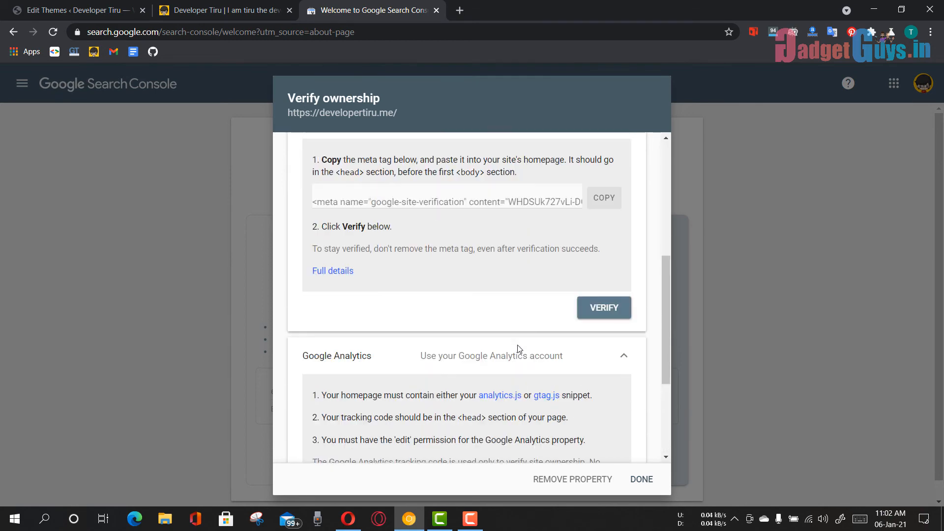
click(587, 323)
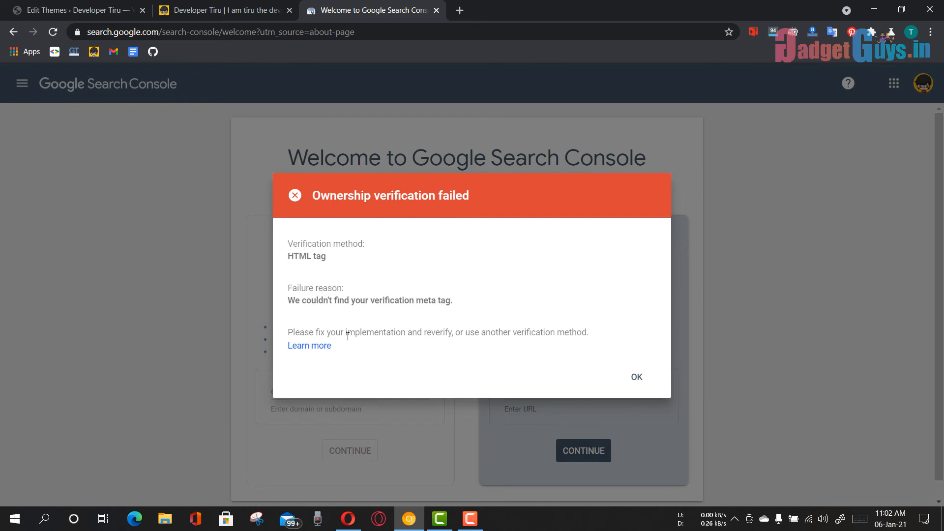
click(634, 379)
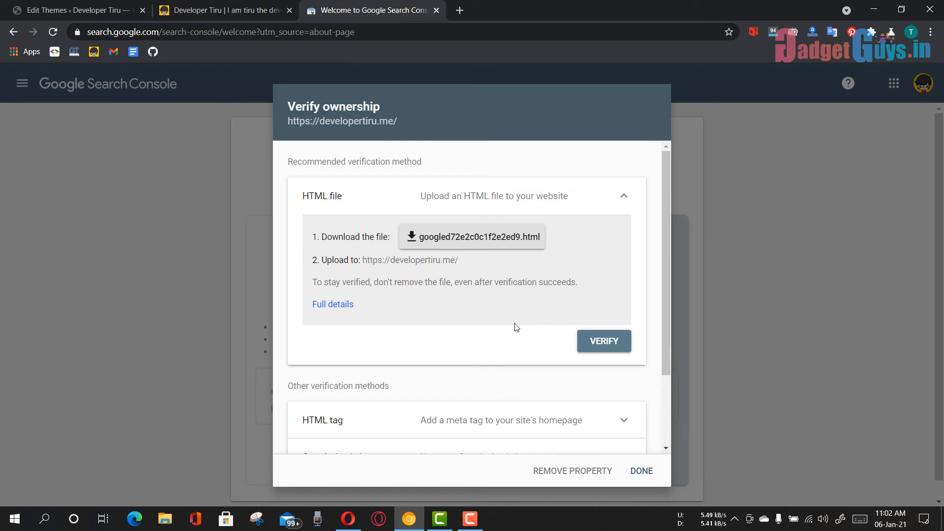
Step: Expand the HTML tag verification method again and recopy its meta tag
scroll(517, 328, down, 2)
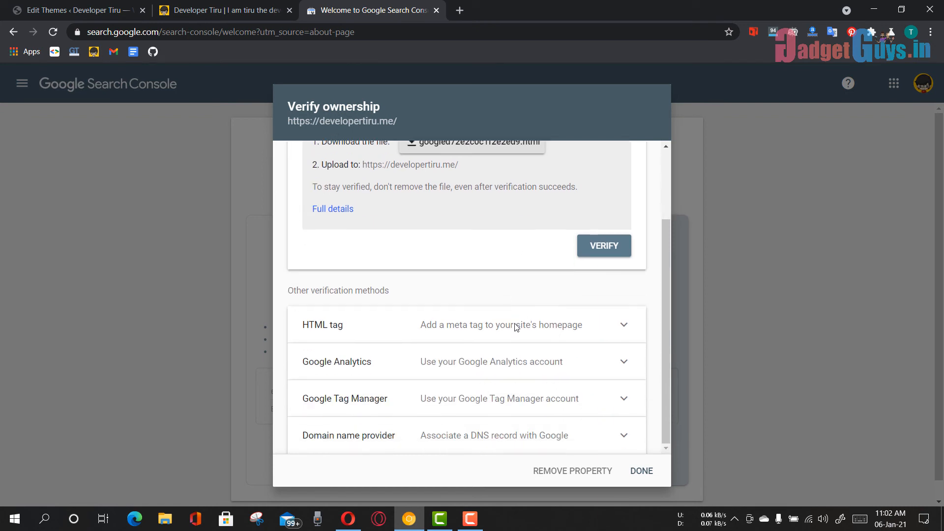
click(589, 332)
scroll(592, 314, down, 2)
click(600, 276)
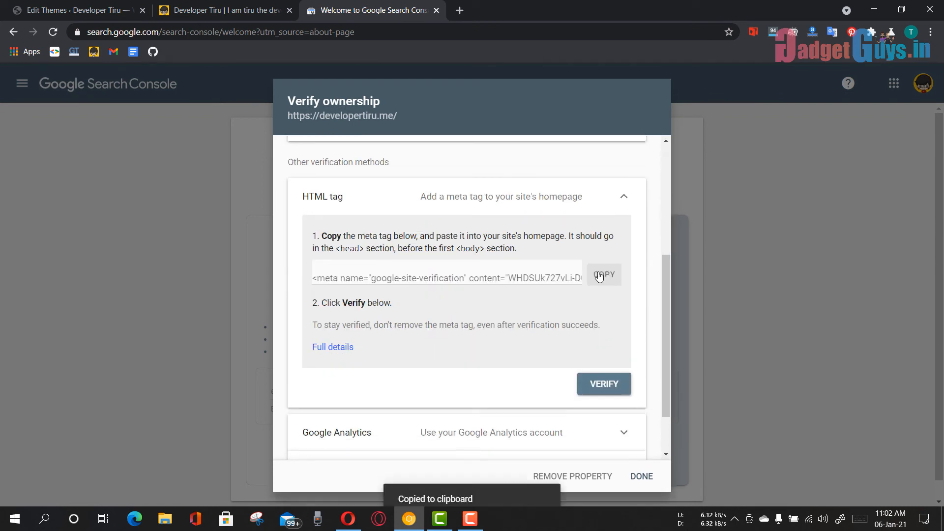
Step: Switch back to WordPress and open the Analytics/JS Codes section of the Newspaper theme panel
click(74, 10)
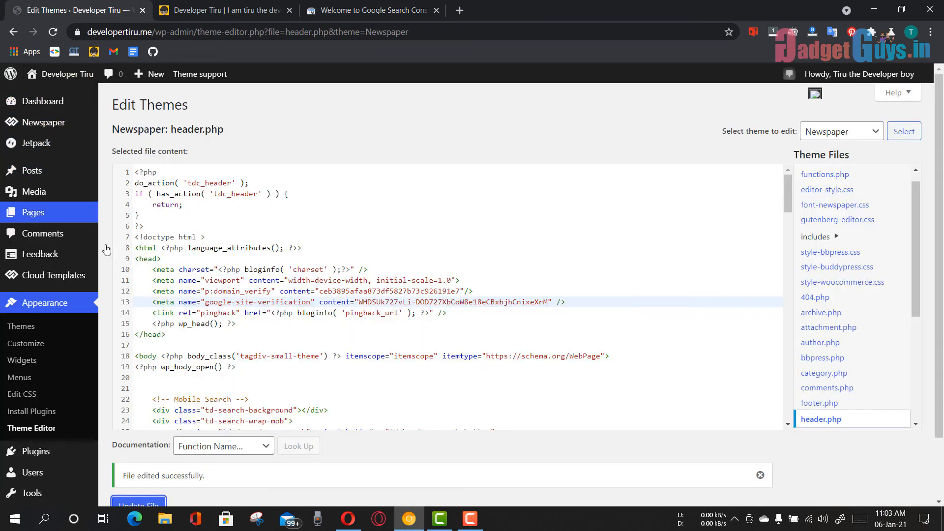
mouse_move(90, 129)
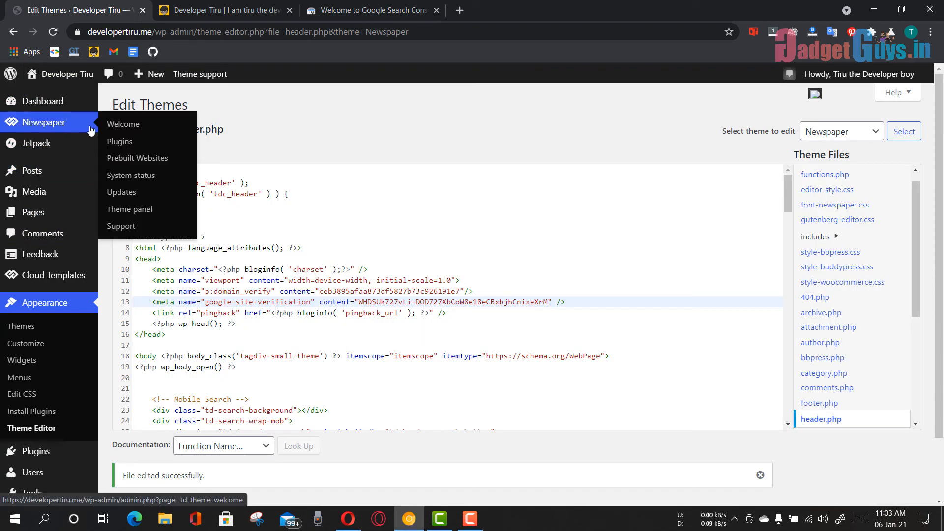
click(147, 210)
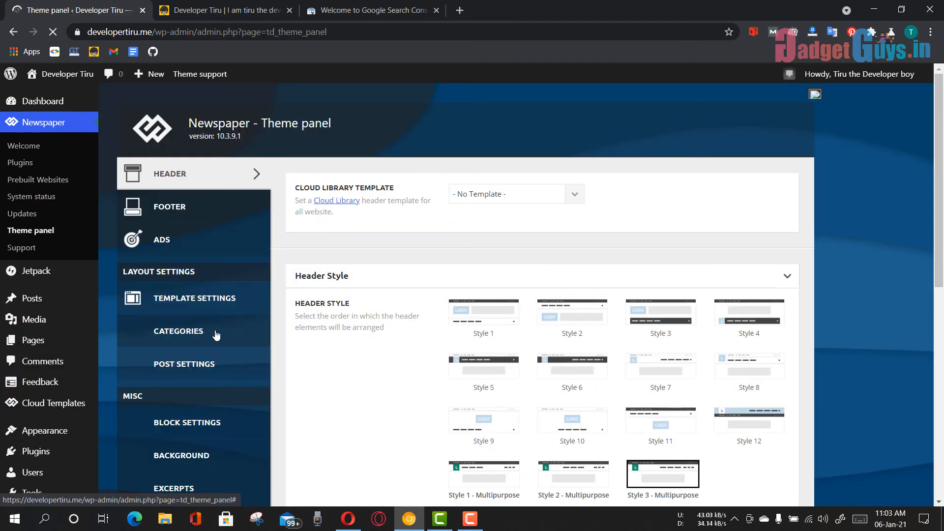
scroll(218, 305, down, 2)
scroll(218, 306, down, 5)
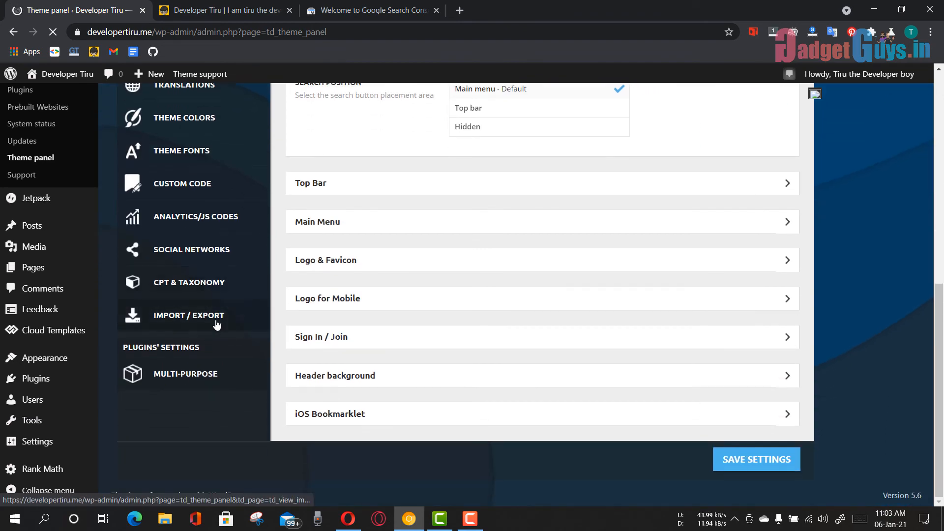
click(212, 218)
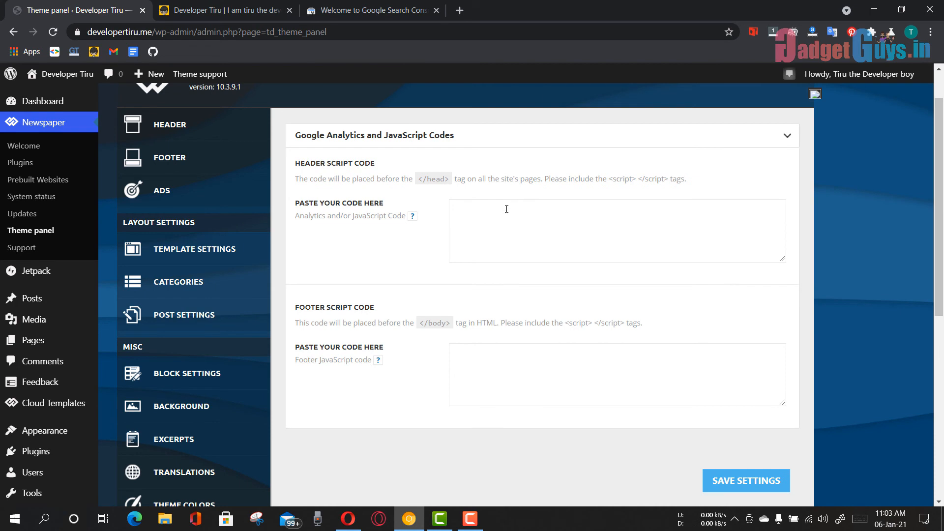
Step: Paste the google-site-verification meta tag into the Header Script Code field and save the theme panel settings
click(507, 209)
right_click(506, 209)
click(583, 316)
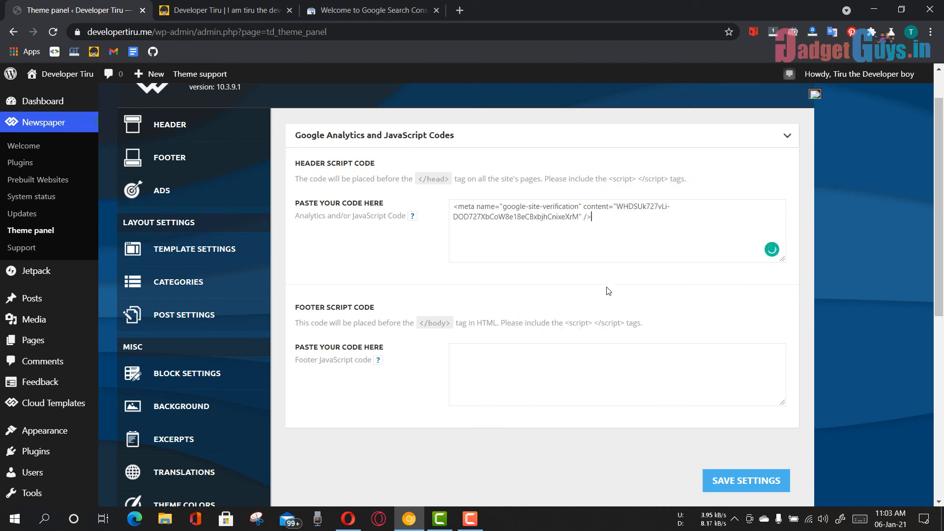
click(755, 485)
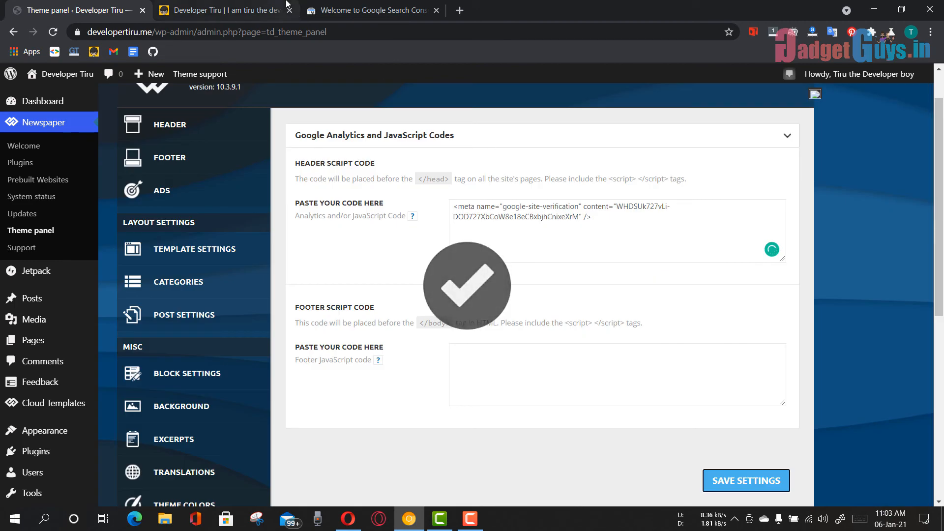
click(364, 10)
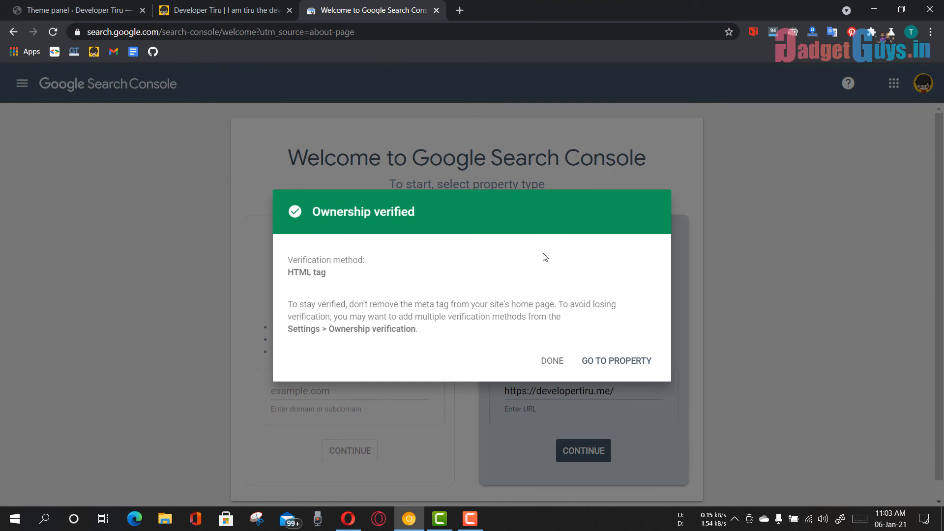
click(622, 362)
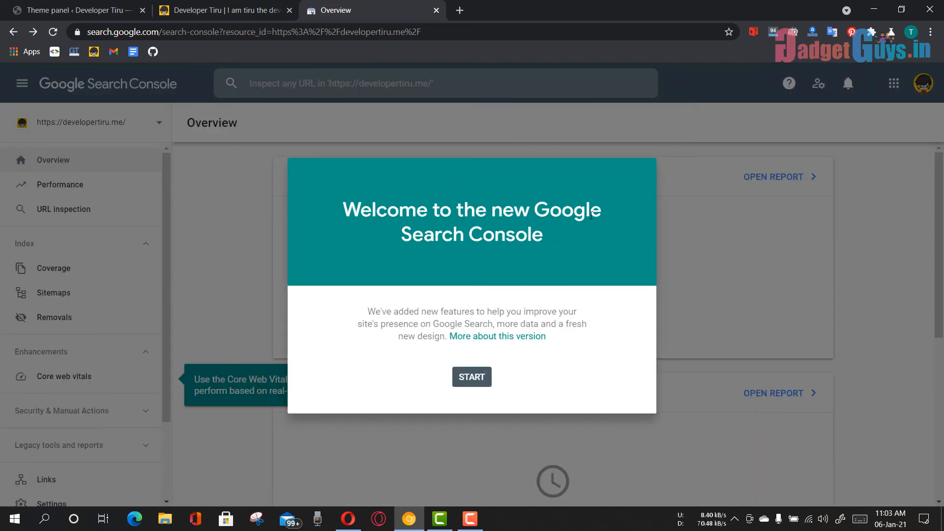
click(471, 379)
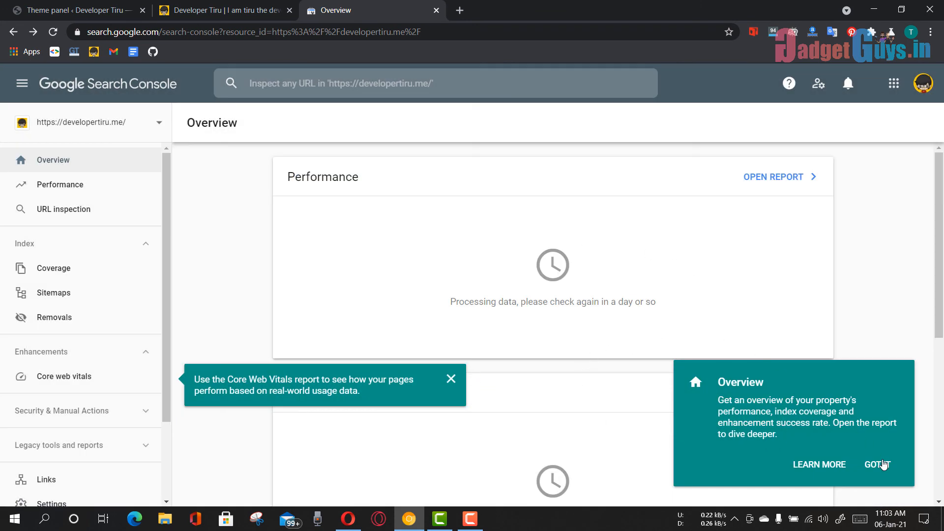
click(884, 465)
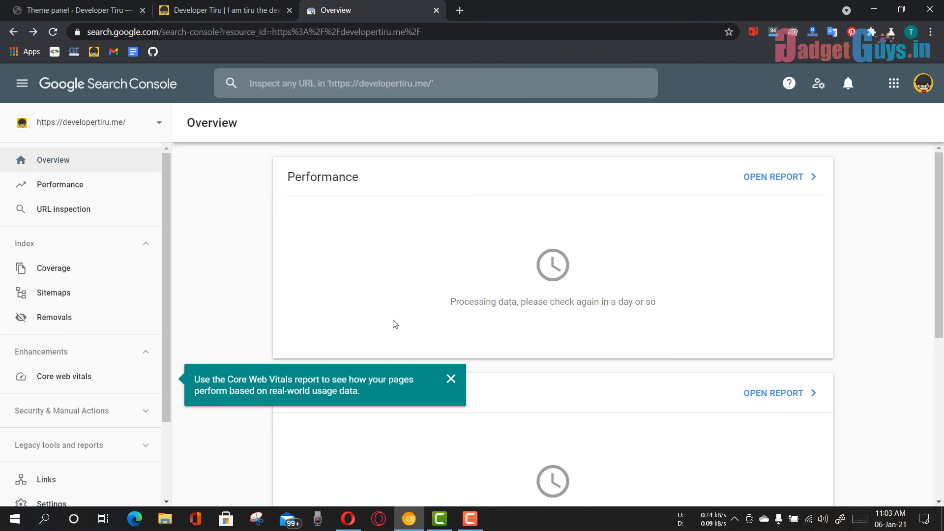
click(450, 380)
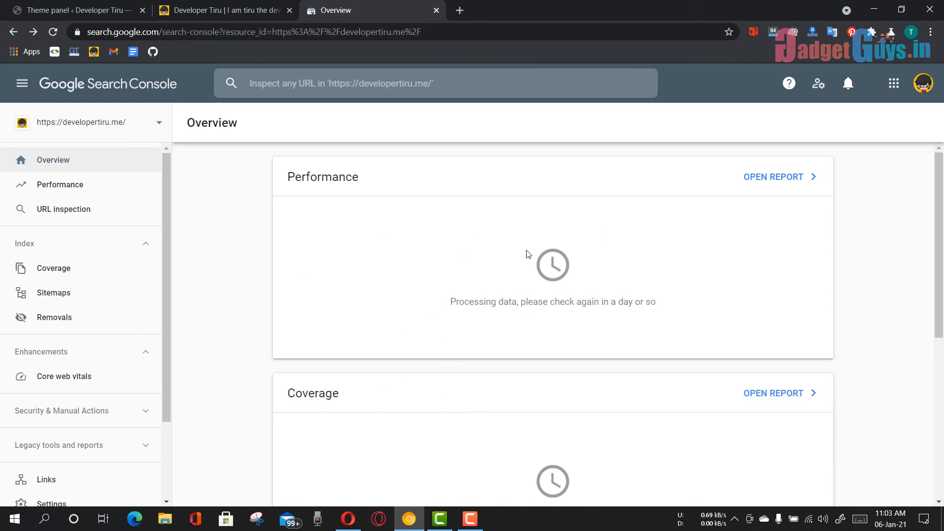
Step: Look at the property selector and the Domain and URL prefix options for adding another property, without adding one
click(93, 123)
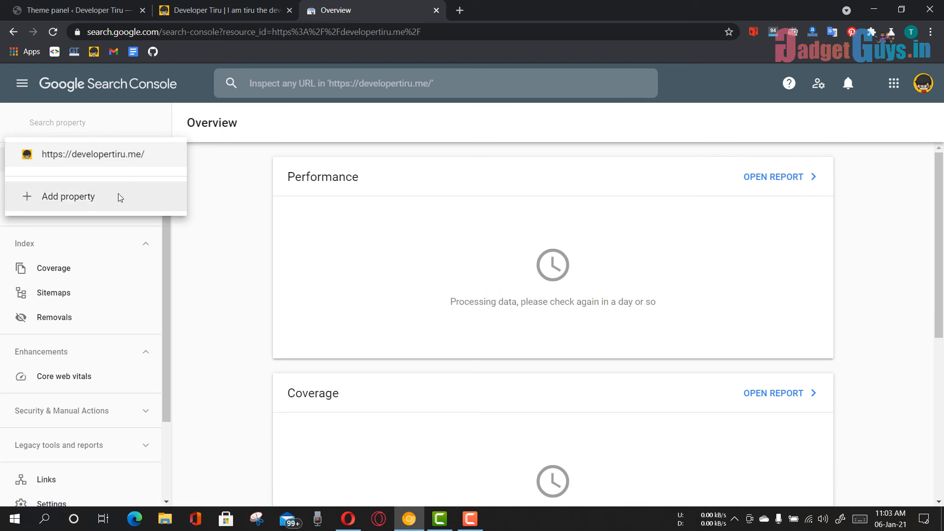
click(59, 201)
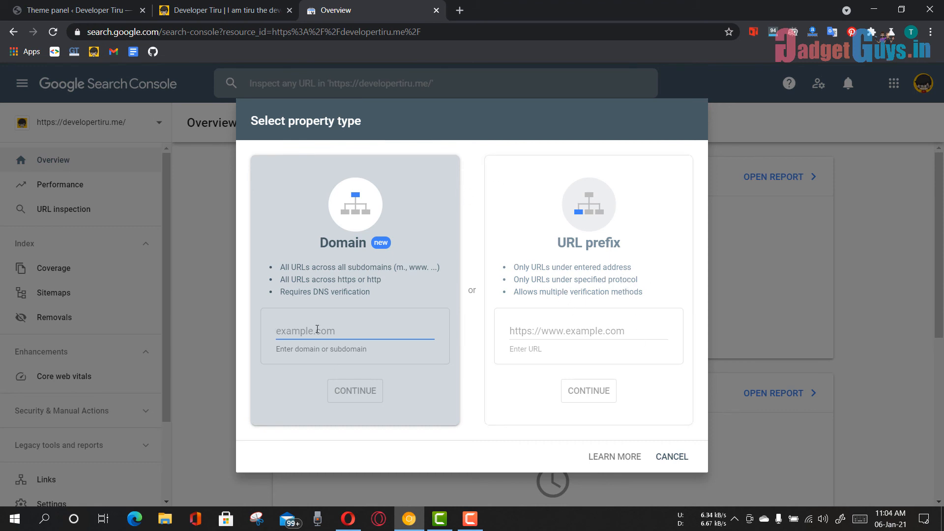
click(673, 458)
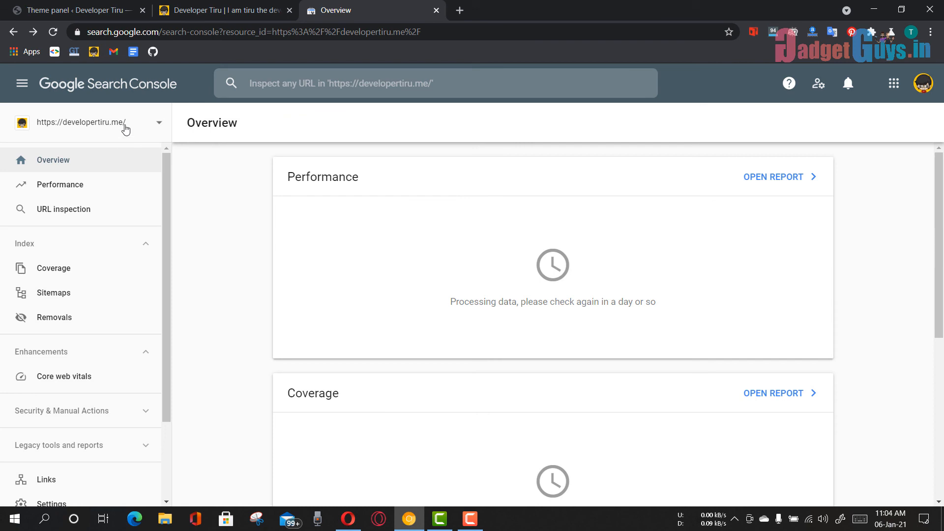
click(159, 126)
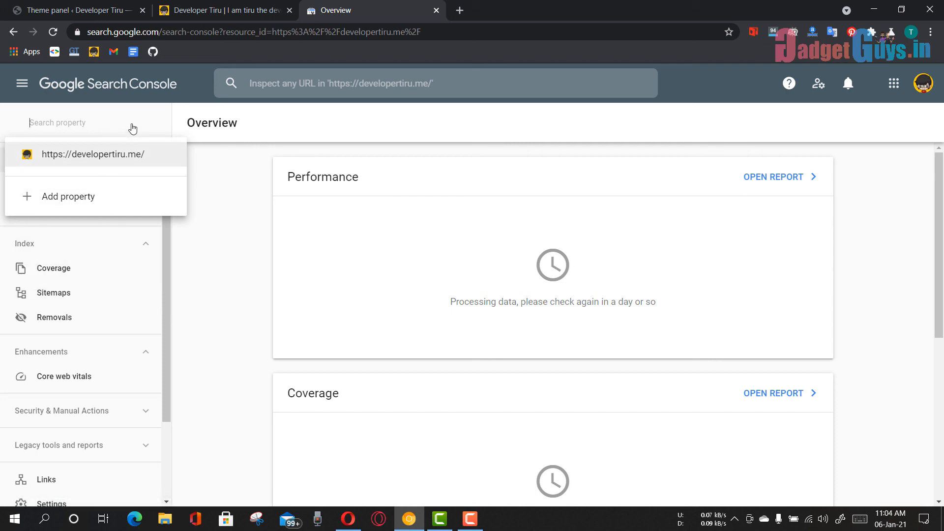
click(191, 101)
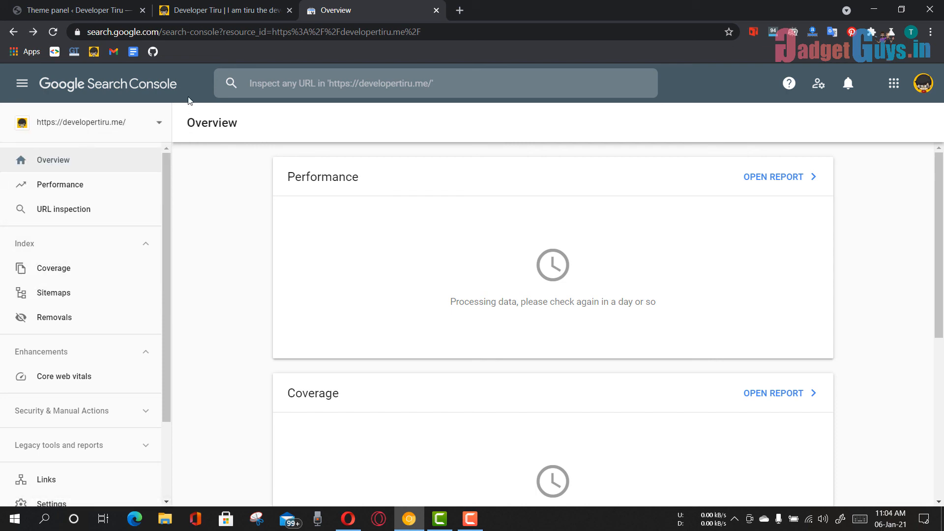
Step: View the Performance and Coverage reports of the property, dismissing their introductory tips
click(75, 189)
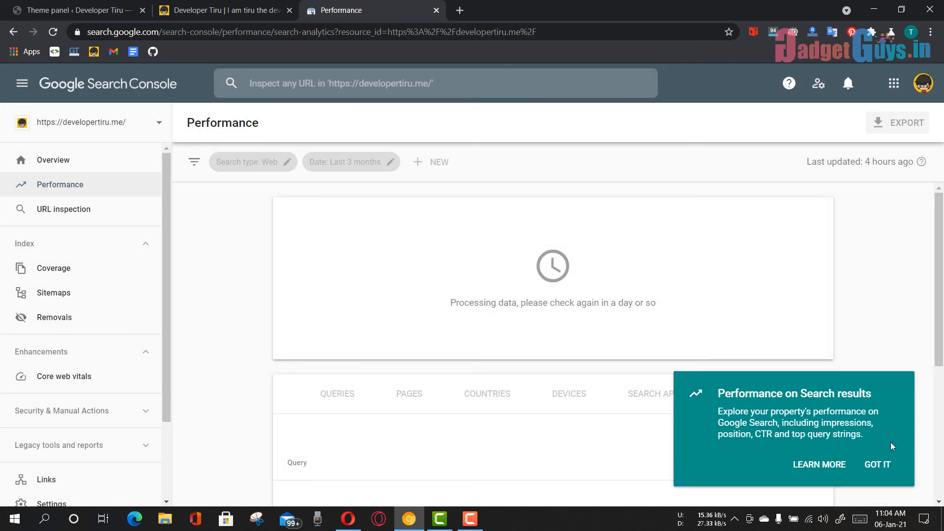
click(885, 468)
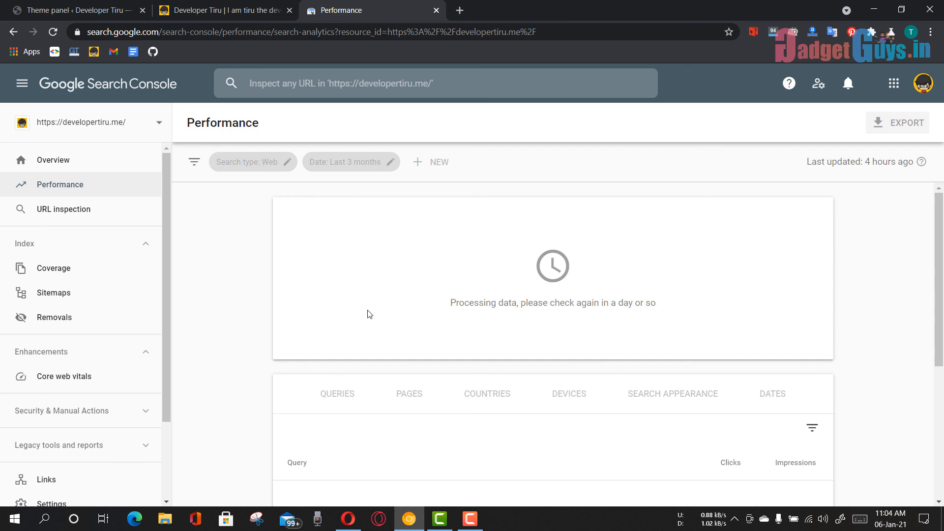
click(102, 279)
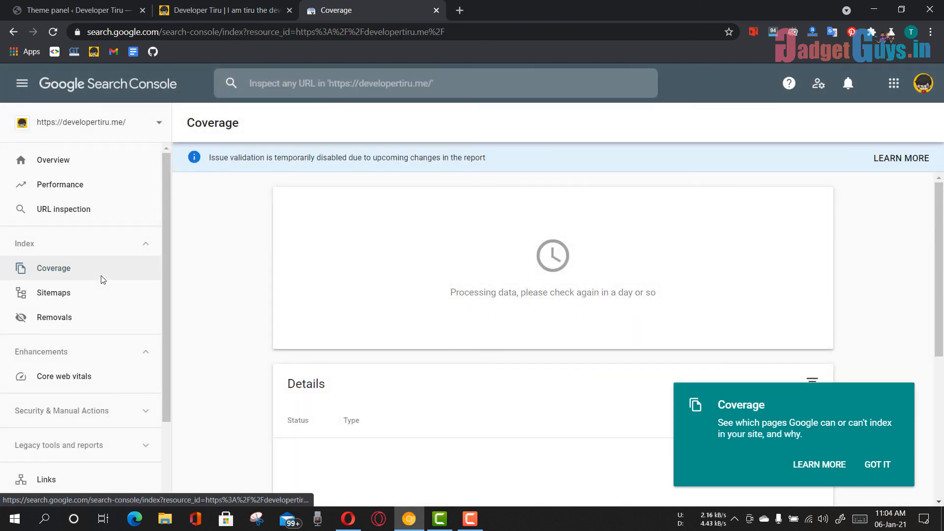
click(870, 466)
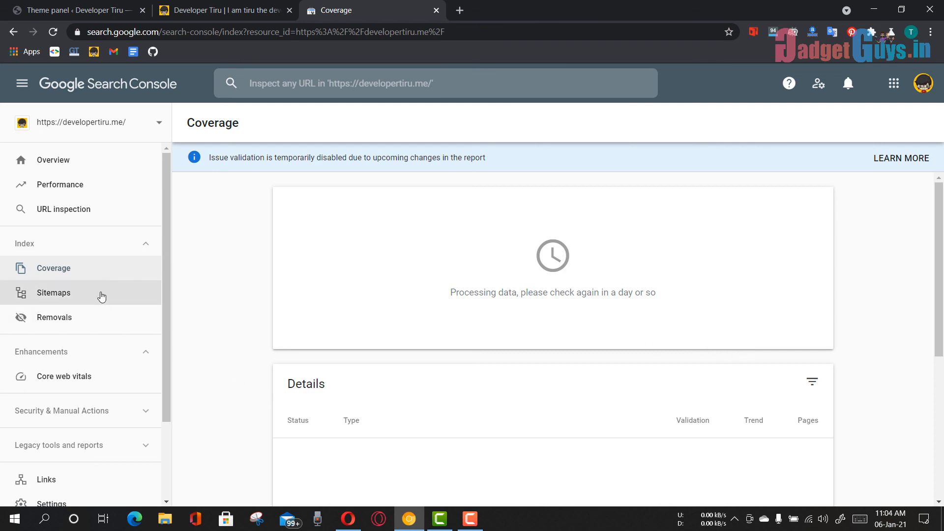
click(108, 182)
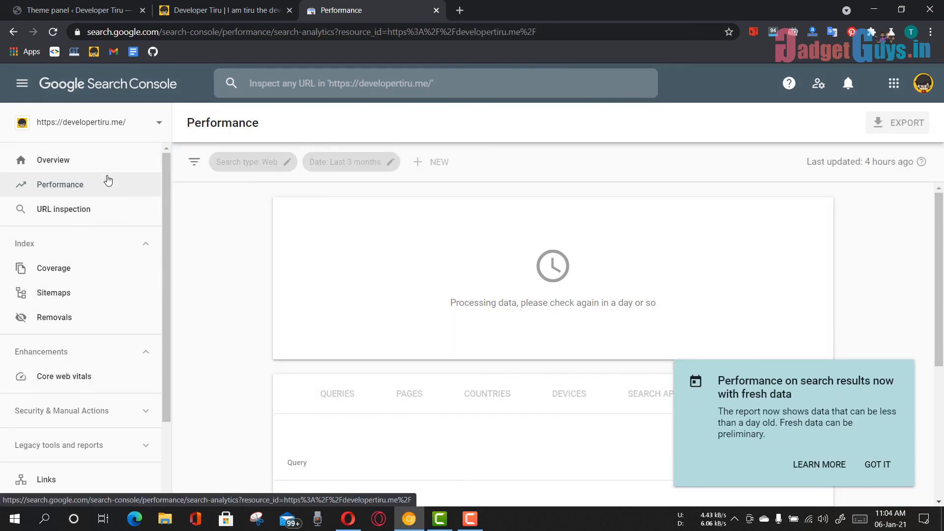
click(887, 465)
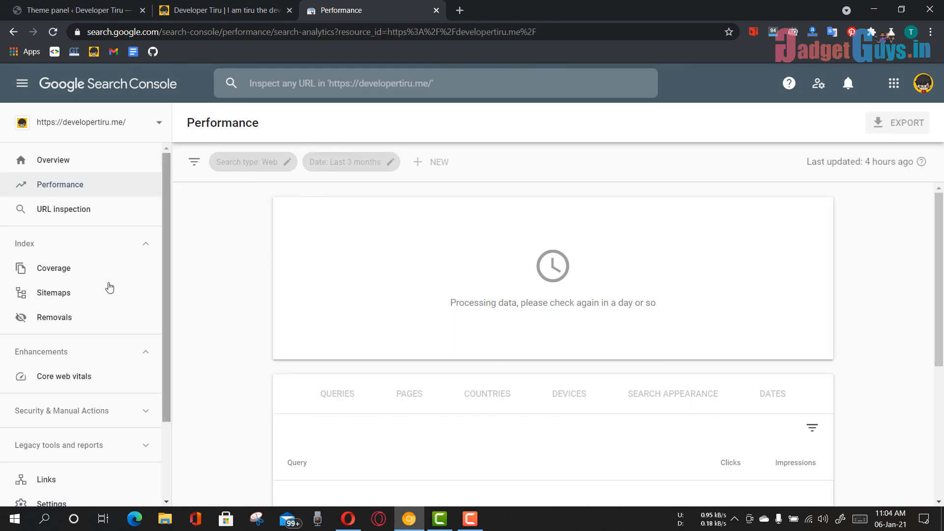
Step: View the Sitemaps page, and return to the Overview to look through the remaining Search Console sections
click(94, 293)
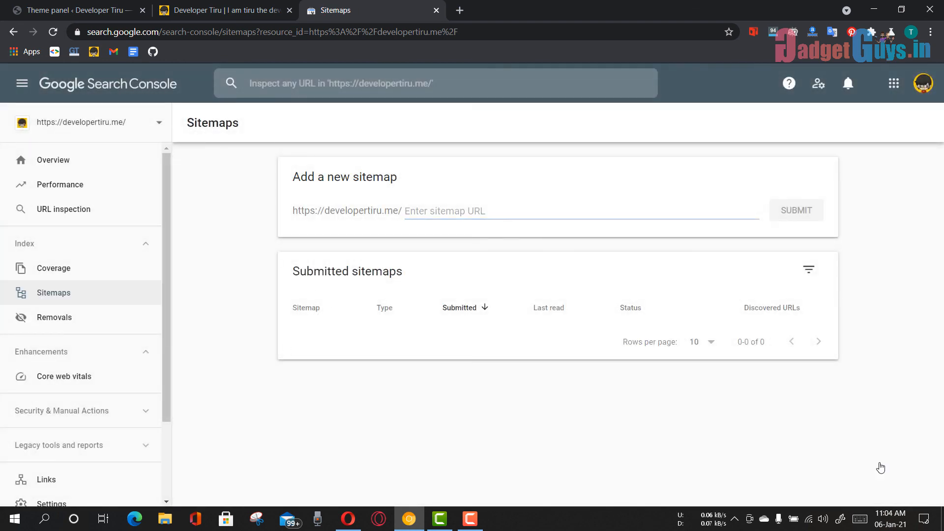
click(880, 465)
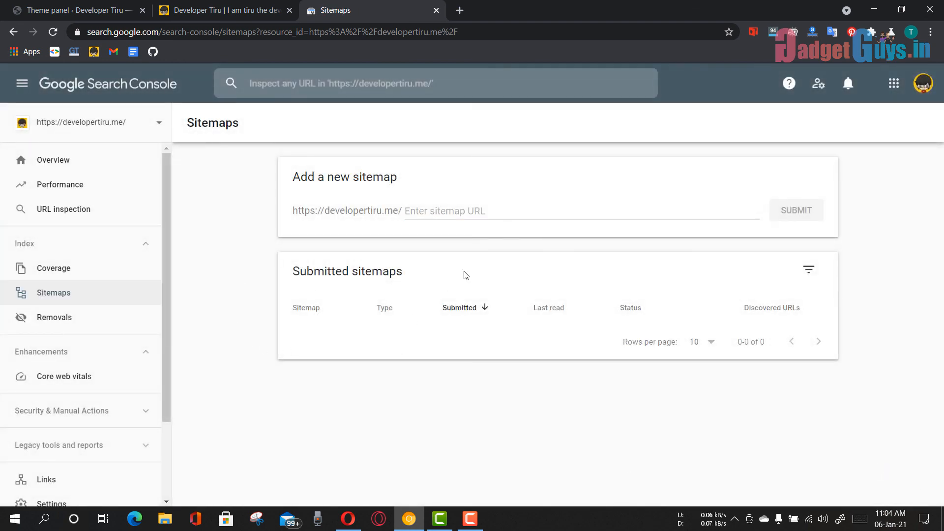
click(89, 172)
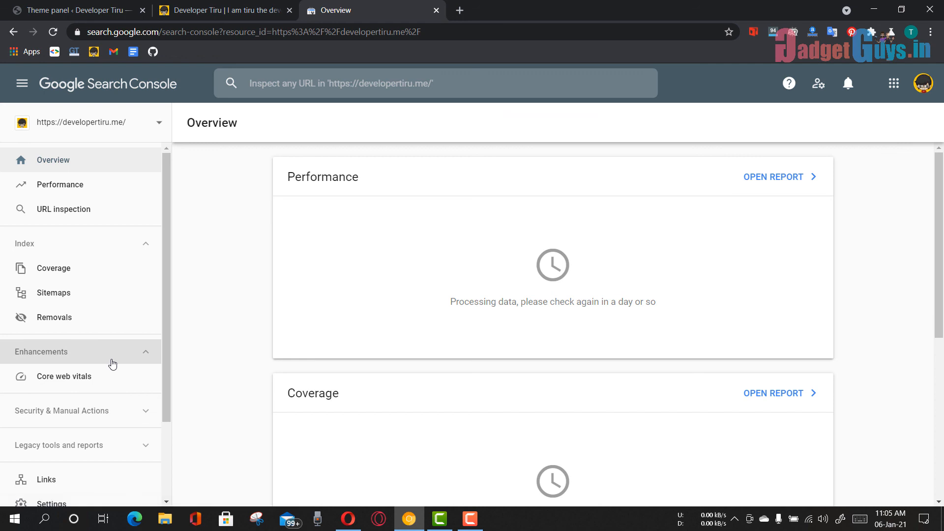
scroll(112, 364, down, 2)
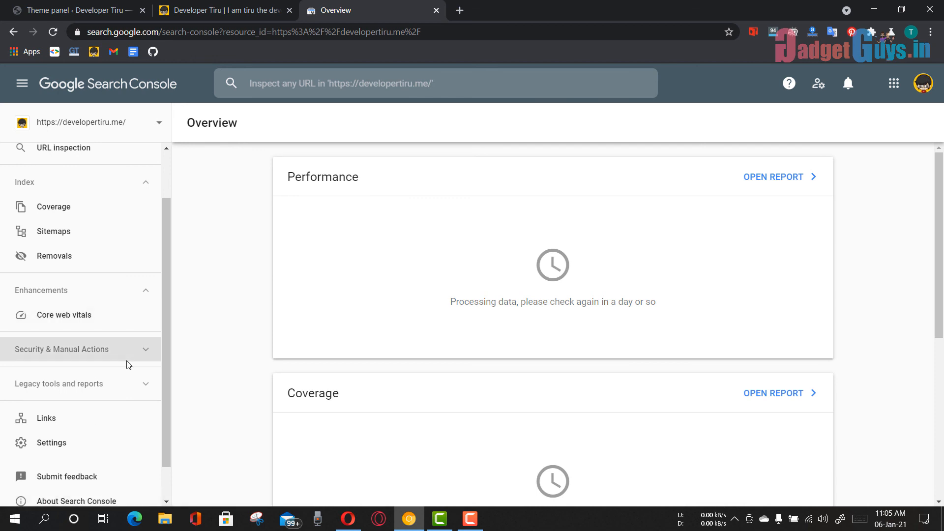